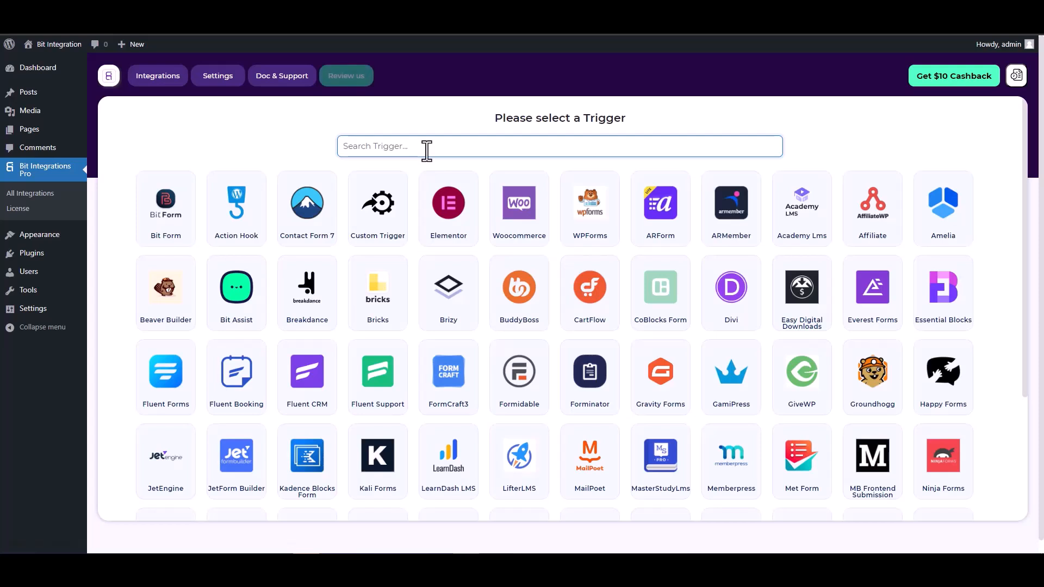
Set CoBlocks Form as the trigger, start fetching its next submission, and go to the Coblock page.
{"action": "type", "text": "co"}
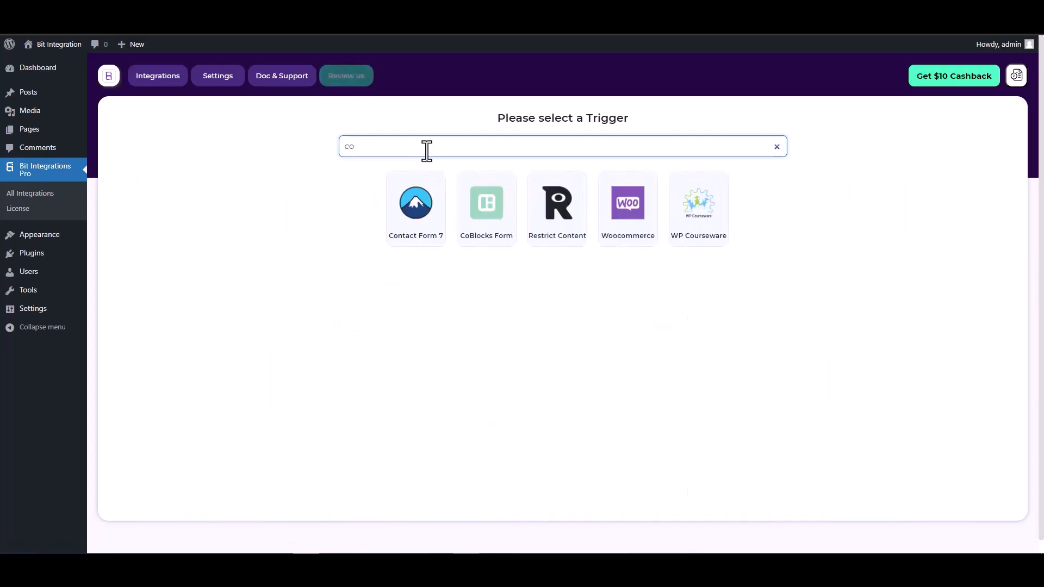
{"action": "left_click", "coordinate": [484, 207]}
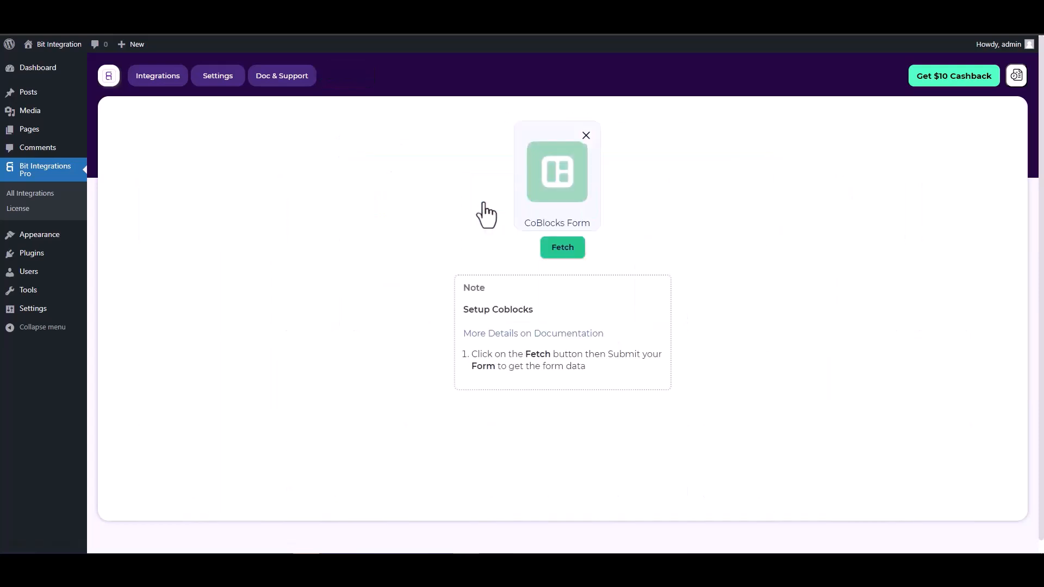
{"action": "left_click", "coordinate": [551, 250]}
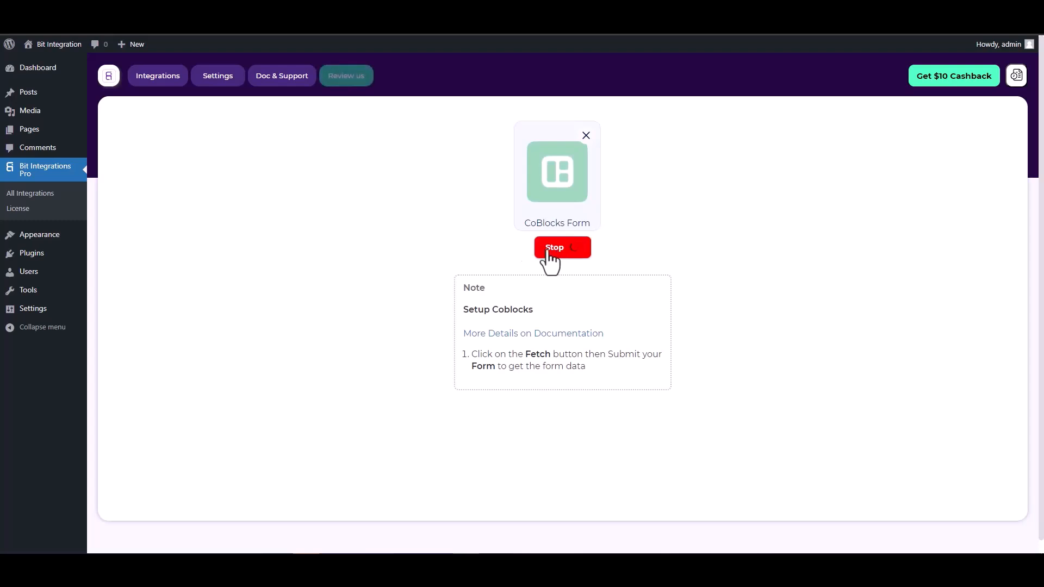
{"action": "left_click", "coordinate": [326, 11]}
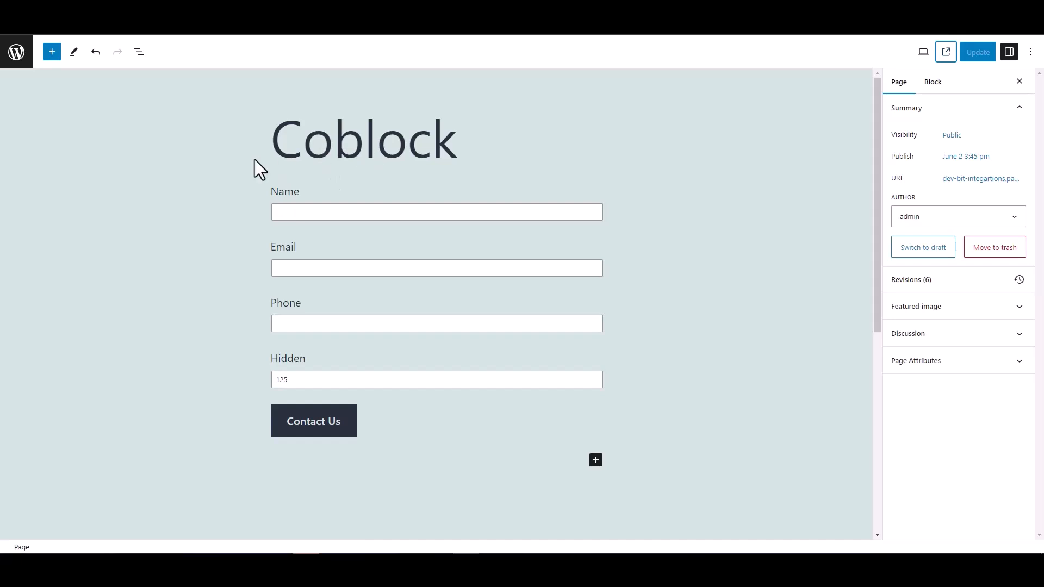
Check the Hidden field block's Field Value of 125, then deselect the block.
{"action": "left_click_drag", "start_coordinate": [306, 358], "coordinate": [260, 361]}
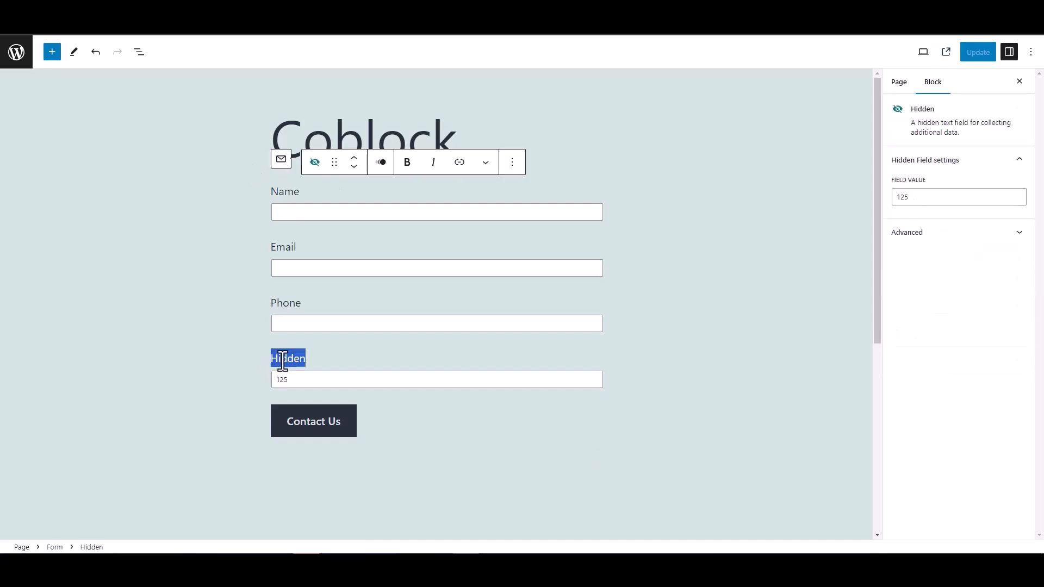
{"action": "left_click", "coordinate": [224, 334]}
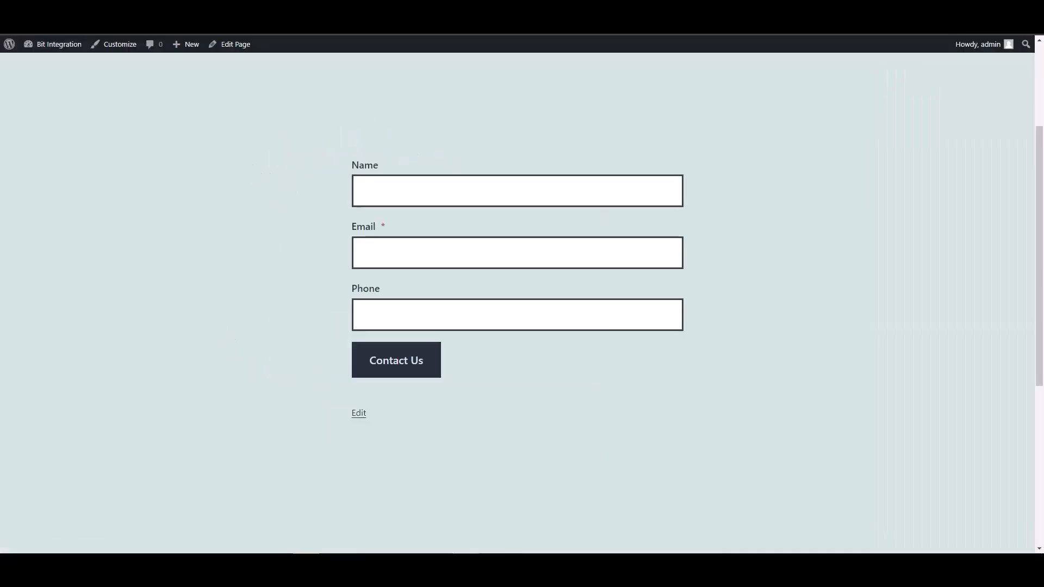
Submit the contact form with name 'test', a test e-mail address and a phone number.
{"action": "left_click", "coordinate": [394, 193]}
{"action": "type", "text": "test"}
{"action": "key", "text": "Tab"}
{"action": "type", "text": "test@"}
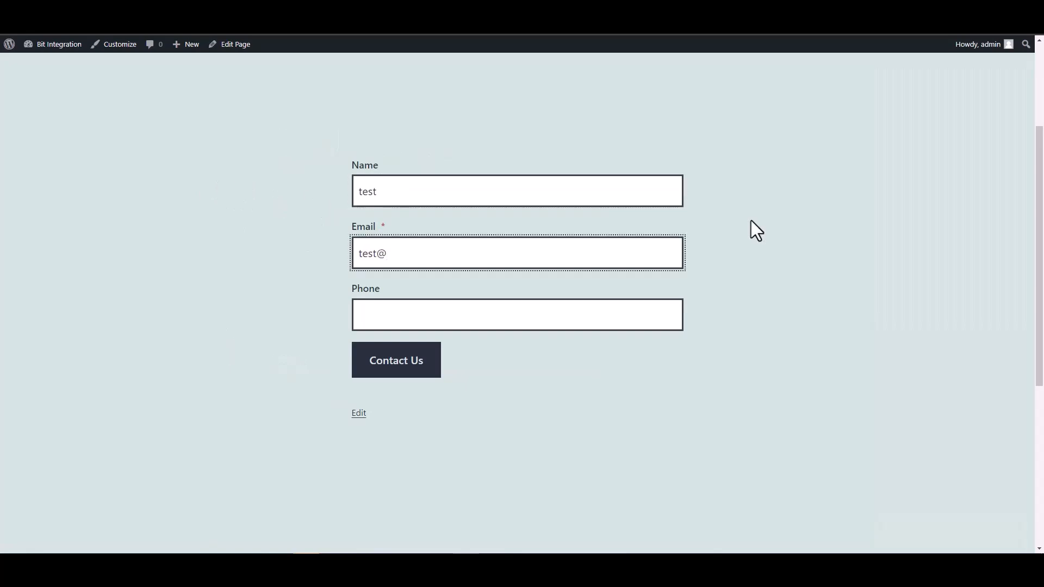
{"action": "type", "text": "test.com"}
{"action": "left_click", "coordinate": [626, 318]}
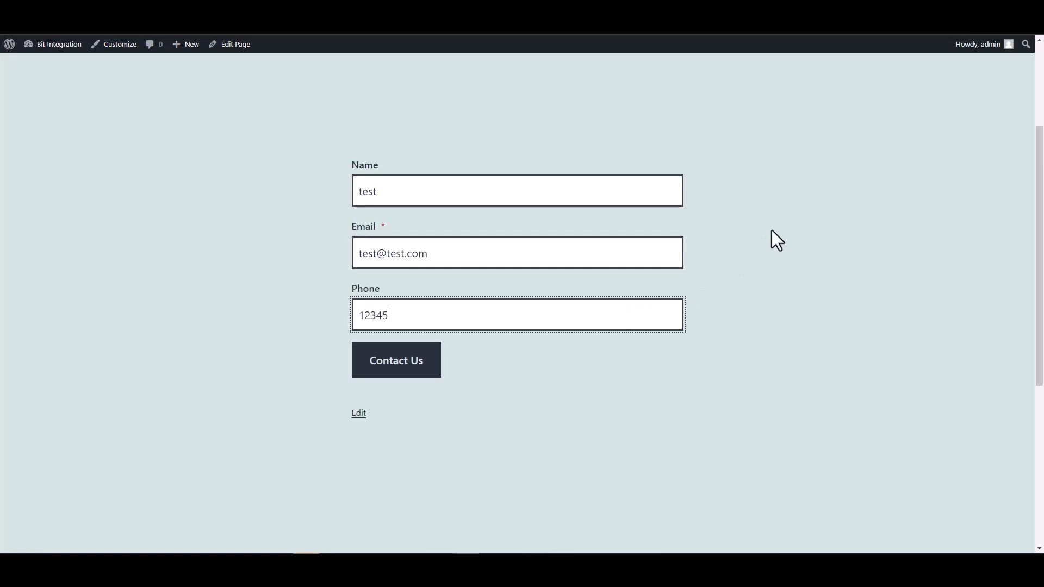
{"action": "left_click", "coordinate": [433, 369]}
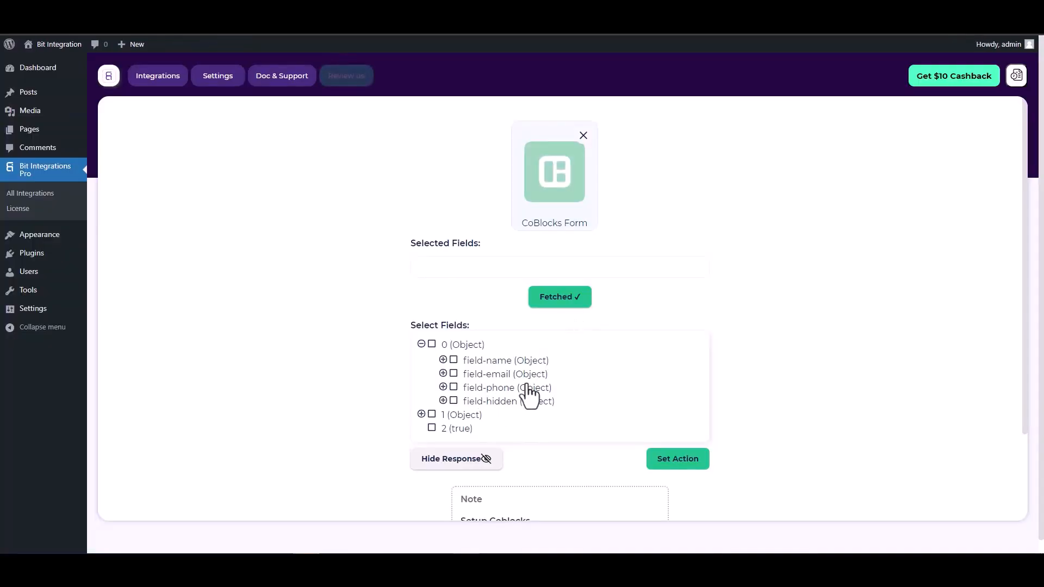
Select the field-name, field-email, field-phone and field-hidden fields for the trigger.
{"action": "left_click", "coordinate": [453, 360]}
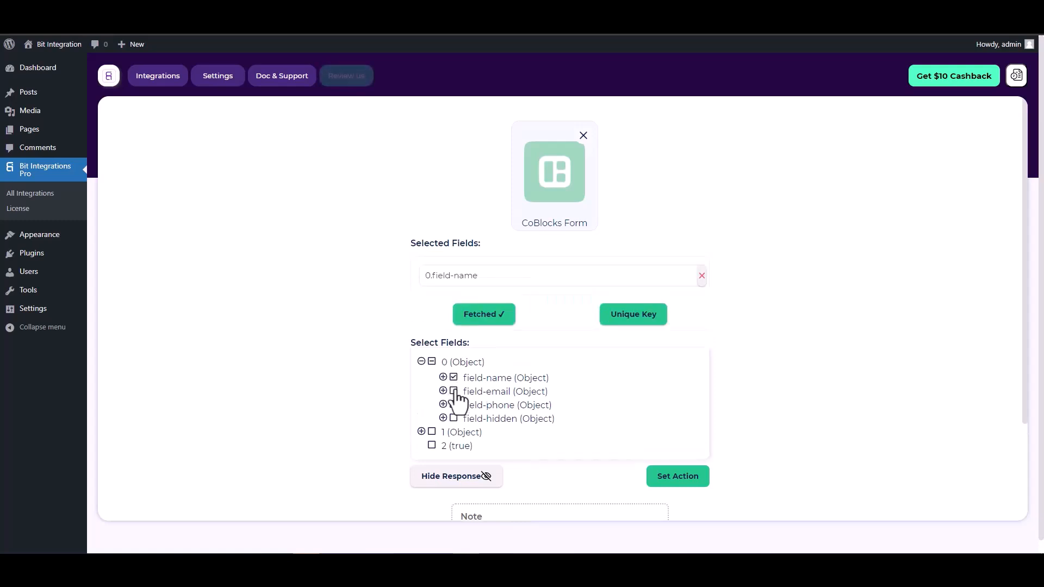
{"action": "left_click", "coordinate": [454, 391]}
{"action": "left_click", "coordinate": [454, 433]}
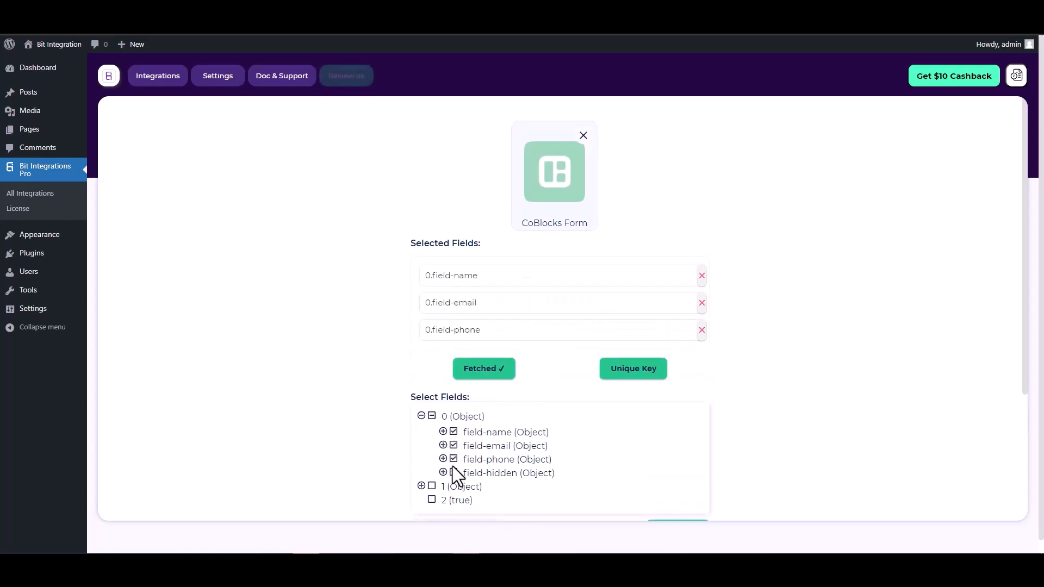
{"action": "left_click", "coordinate": [454, 473]}
{"action": "scroll", "coordinate": [557, 335], "scroll_direction": "down", "scroll_amount": 1}
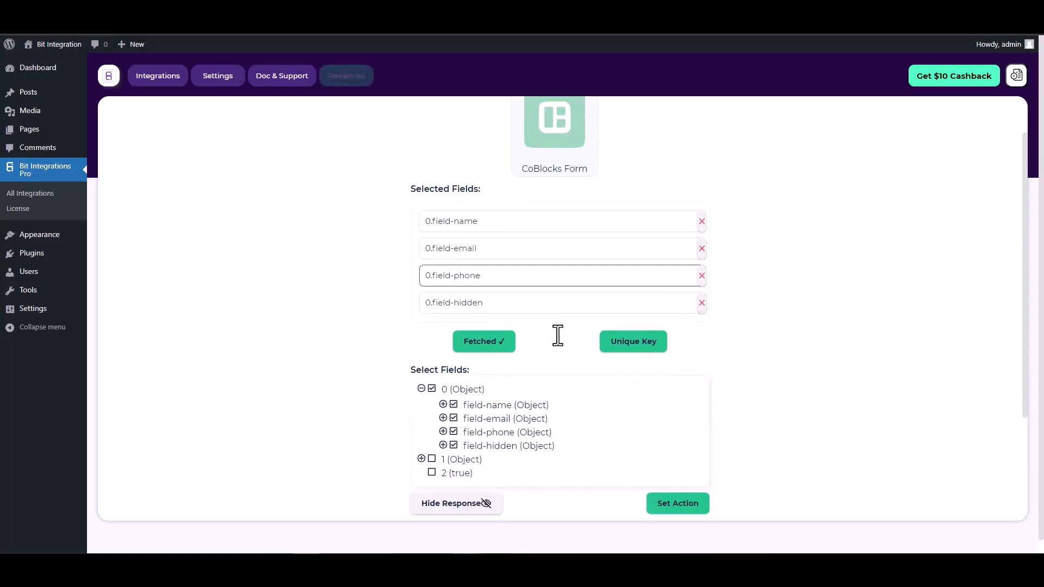
Set 0.field-hidden as the unique primary key and confirm it.
{"action": "left_click", "coordinate": [630, 348]}
{"action": "left_click", "coordinate": [568, 301]}
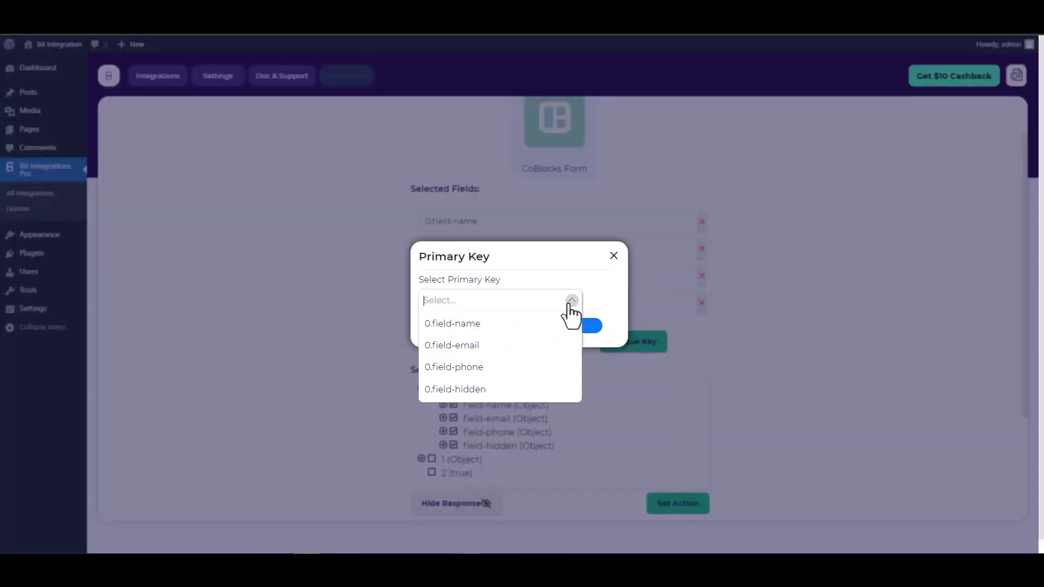
{"action": "left_click", "coordinate": [466, 389]}
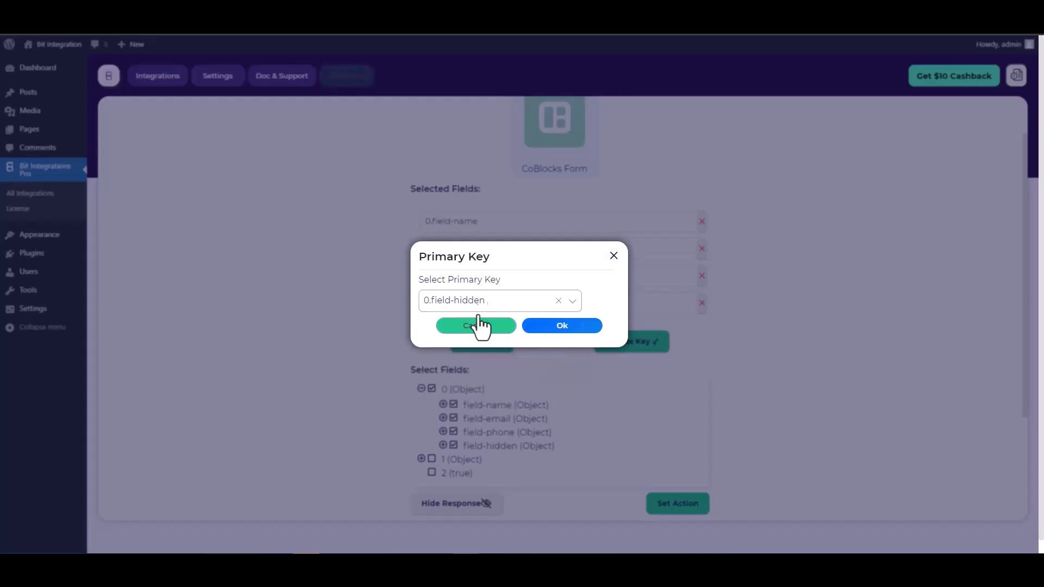
{"action": "left_click", "coordinate": [563, 328]}
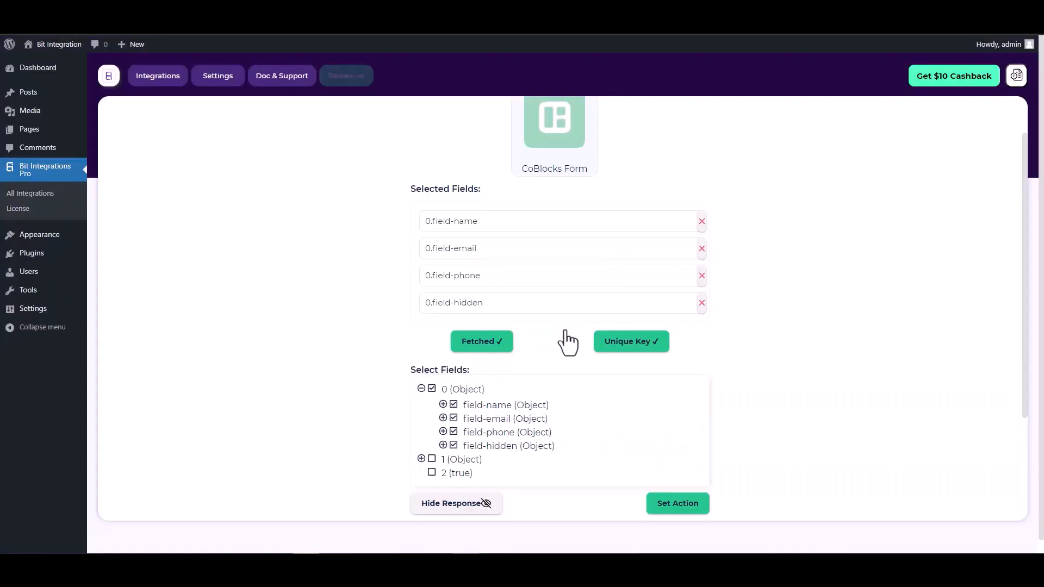
{"action": "scroll", "coordinate": [550, 318], "scroll_direction": "down", "scroll_amount": 1}
{"action": "scroll", "coordinate": [550, 318], "scroll_direction": "down", "scroll_amount": 3}
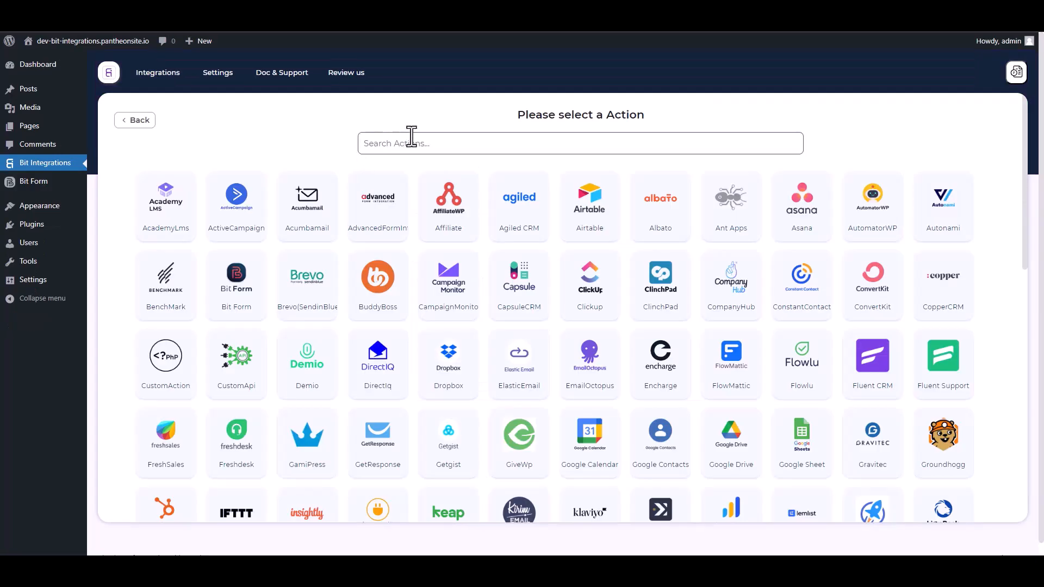
Search the actions for 'we' and choose Web Hooks as the action.
{"action": "left_click", "coordinate": [423, 143]}
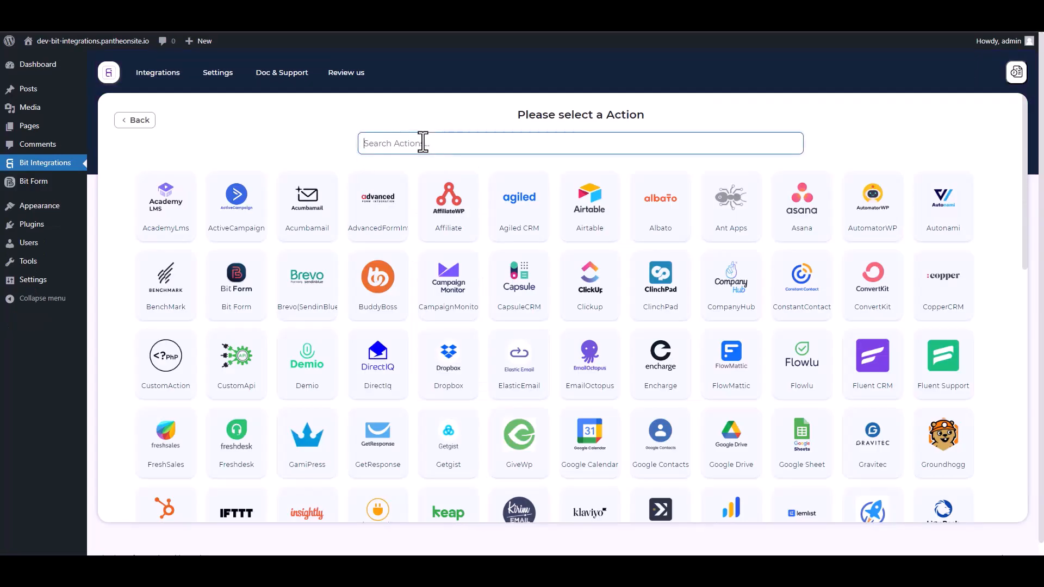
{"action": "type", "text": "web"}
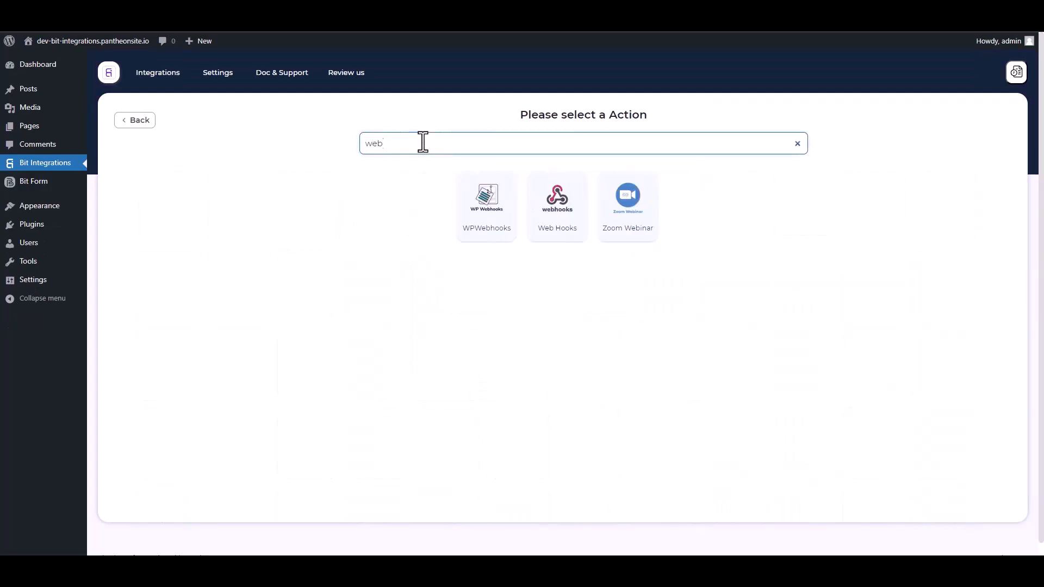
{"action": "left_click", "coordinate": [559, 236]}
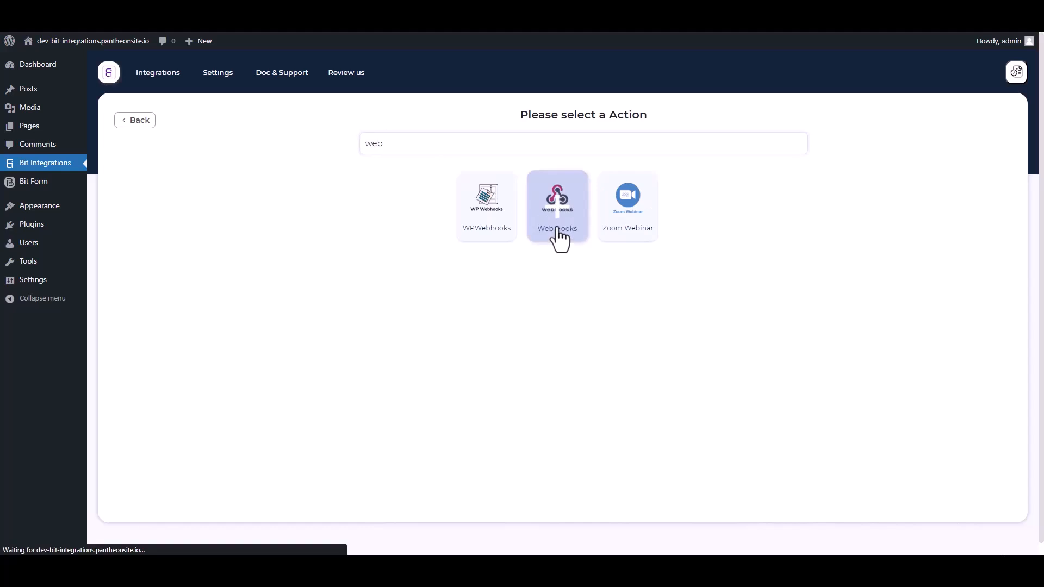
In the Body settings, enable Send All Data with application/json as the Content-Type.
{"action": "scroll", "coordinate": [321, 321], "scroll_direction": "down", "scroll_amount": 1}
{"action": "left_click", "coordinate": [219, 300]}
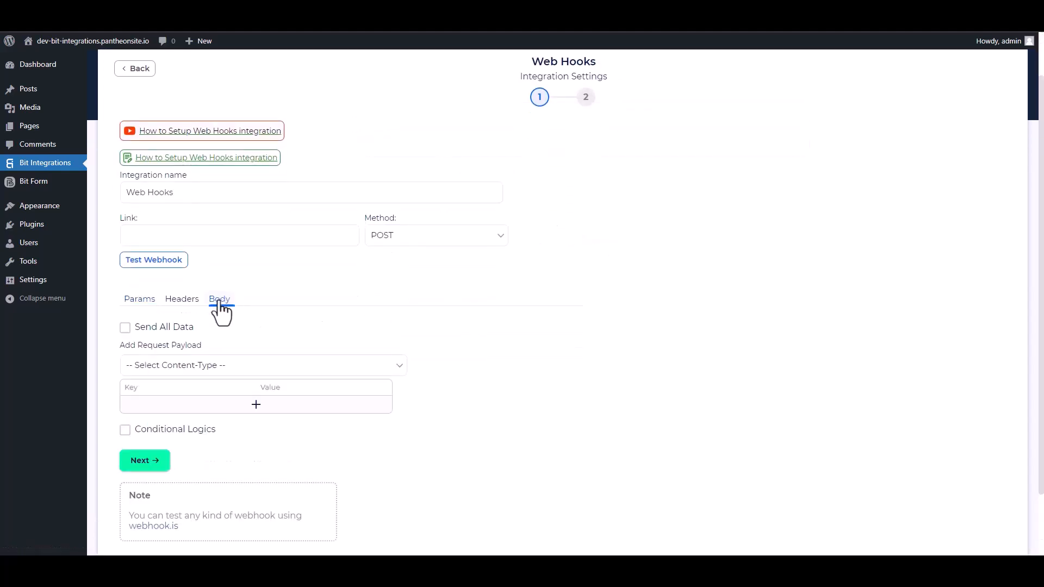
{"action": "left_click", "coordinate": [126, 328]}
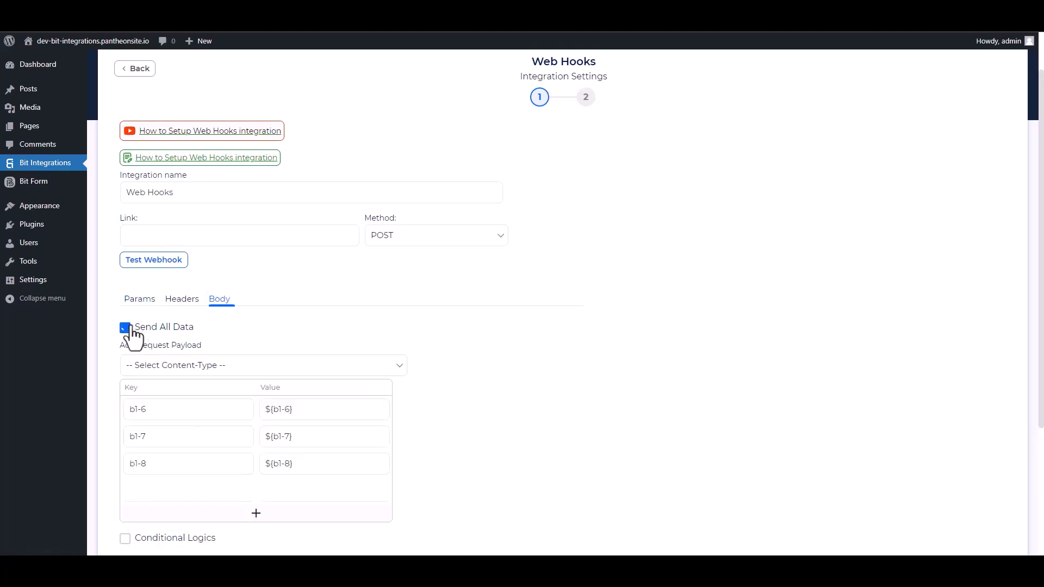
{"action": "left_click", "coordinate": [212, 363]}
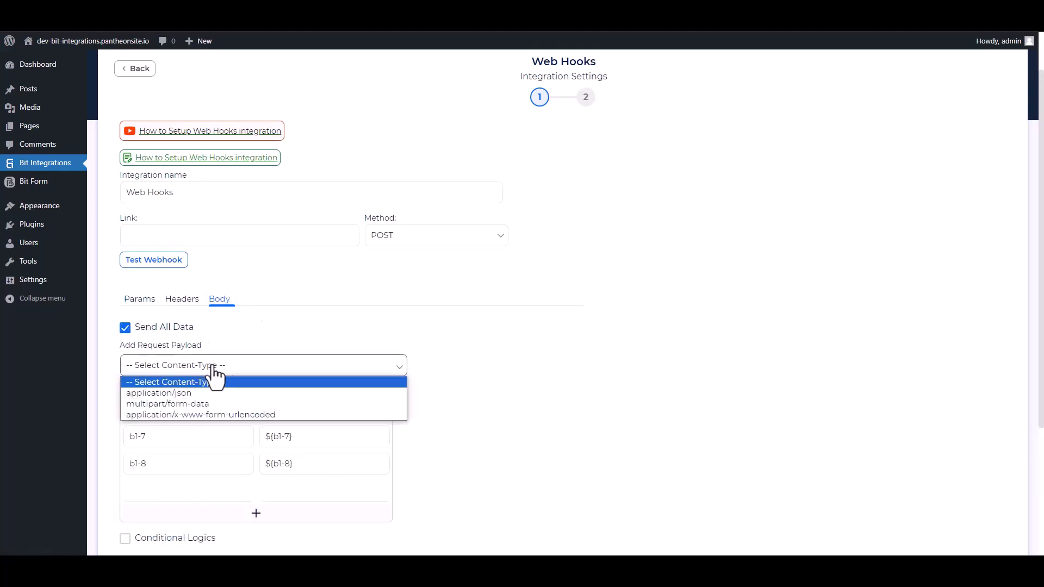
{"action": "left_click", "coordinate": [187, 394]}
{"action": "scroll", "coordinate": [351, 321], "scroll_direction": "up", "scroll_amount": 1}
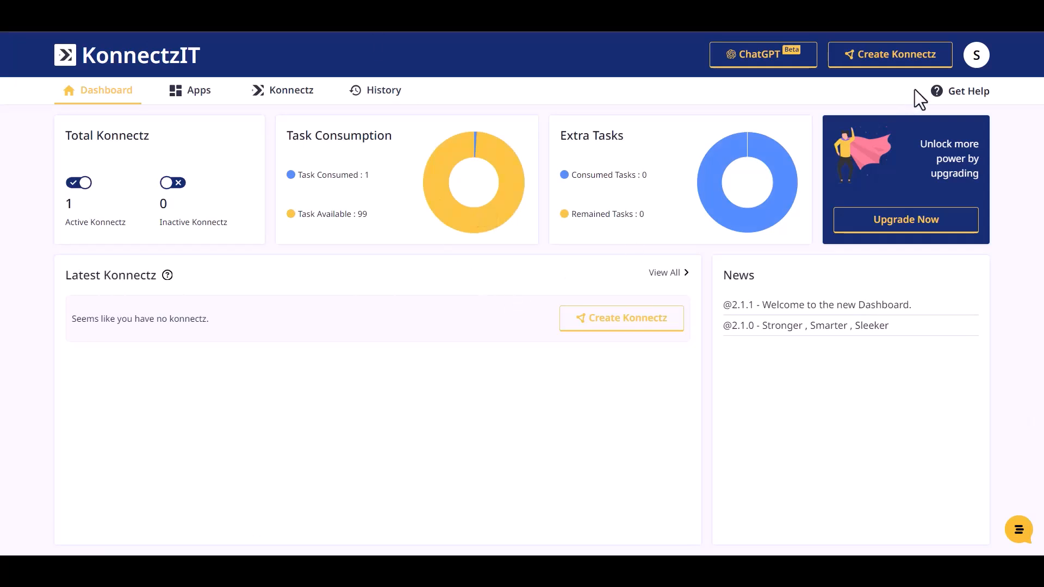
Create a new Konnectz with a Webhook trigger and copy its webhook URL.
{"action": "left_click", "coordinate": [909, 61]}
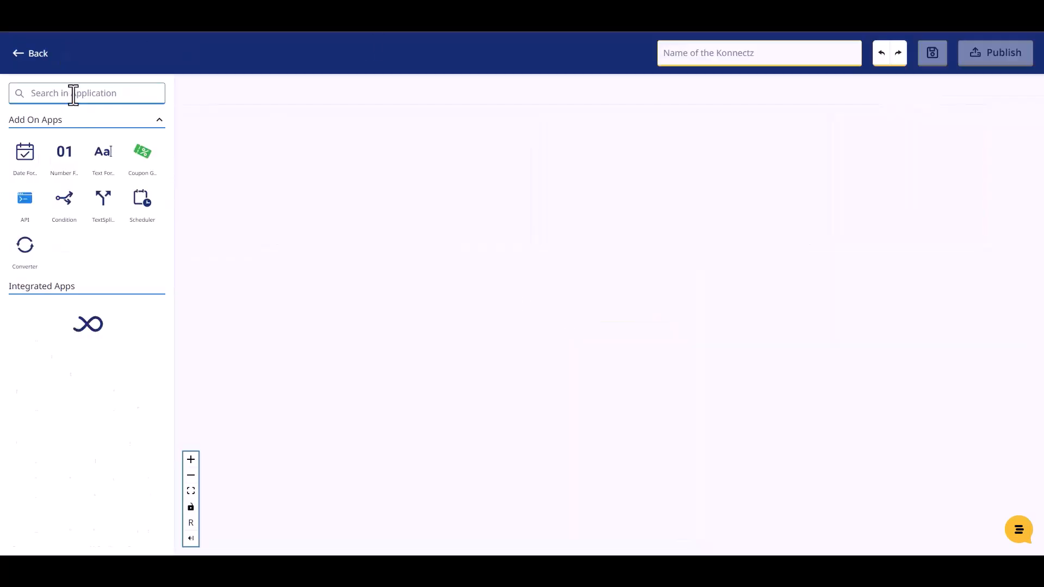
{"action": "left_click", "coordinate": [74, 93]}
{"action": "type", "text": "web"}
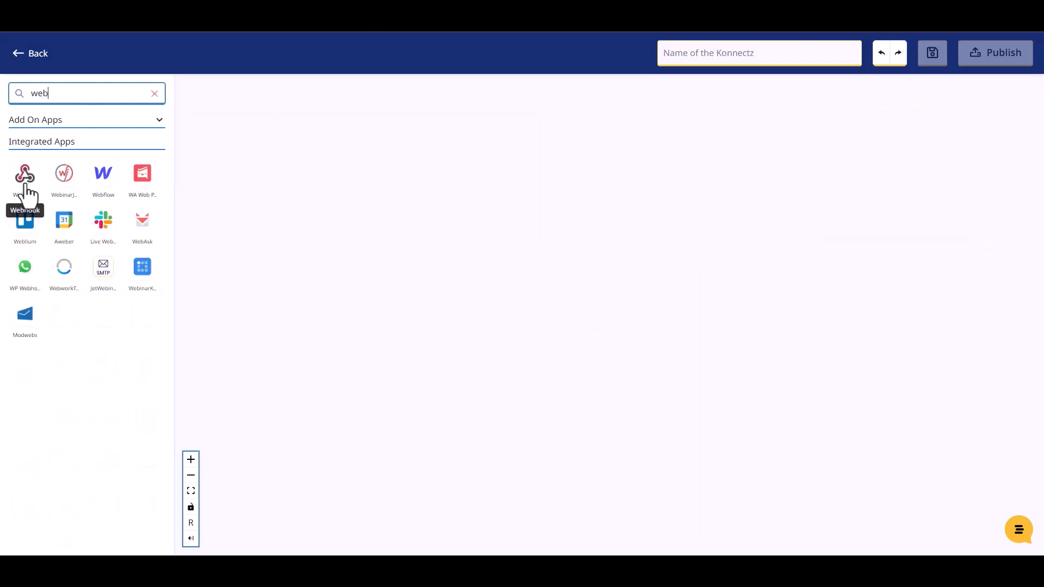
{"action": "left_click_drag", "start_coordinate": [26, 188], "coordinate": [270, 158]}
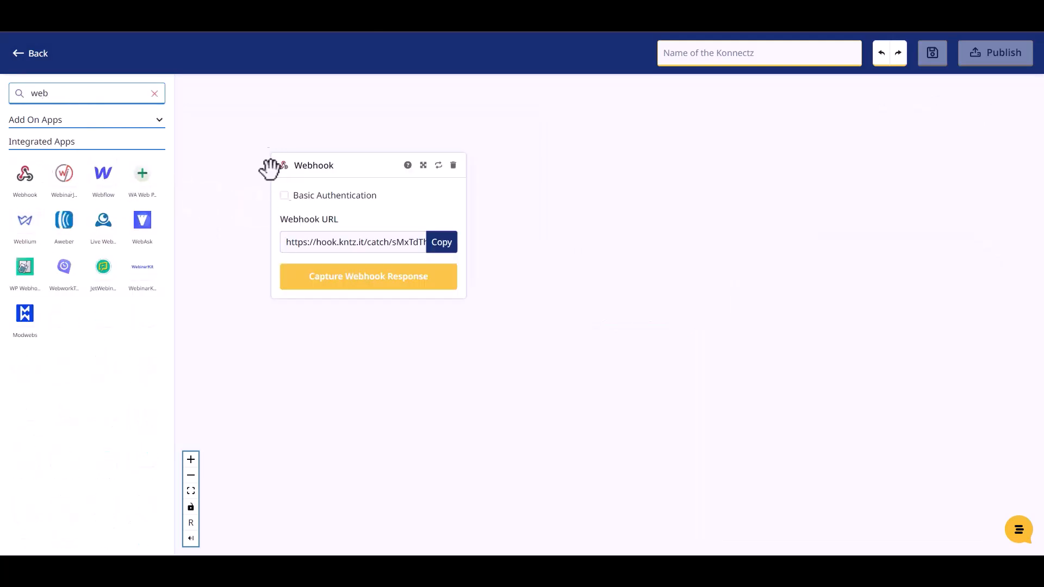
{"action": "left_click", "coordinate": [443, 253]}
Start capturing the webhook response, fill Bit Integrations' Link field, and begin entering the form name.
{"action": "left_click", "coordinate": [380, 287]}
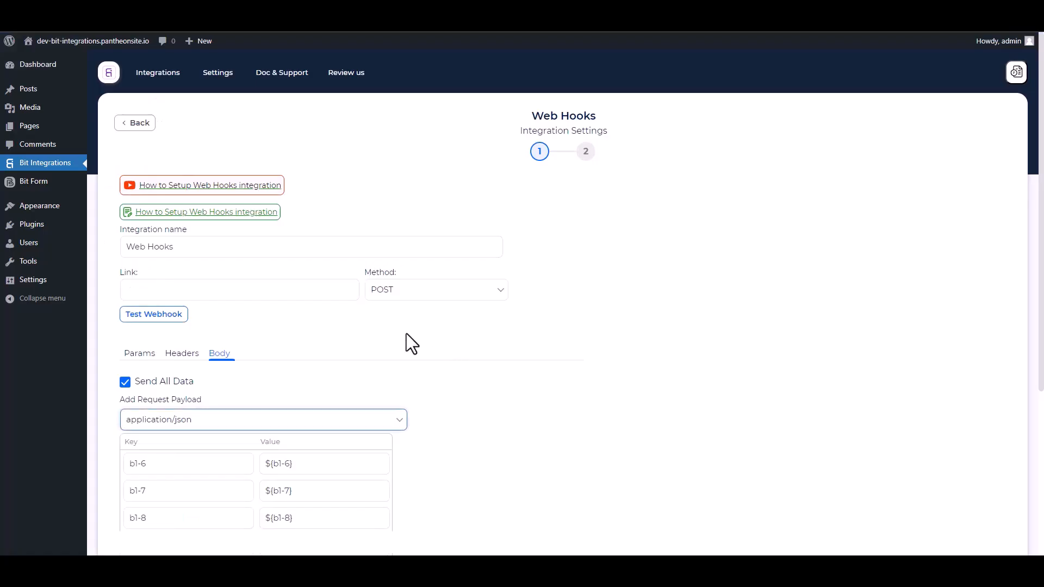
{"action": "left_click", "coordinate": [209, 294]}
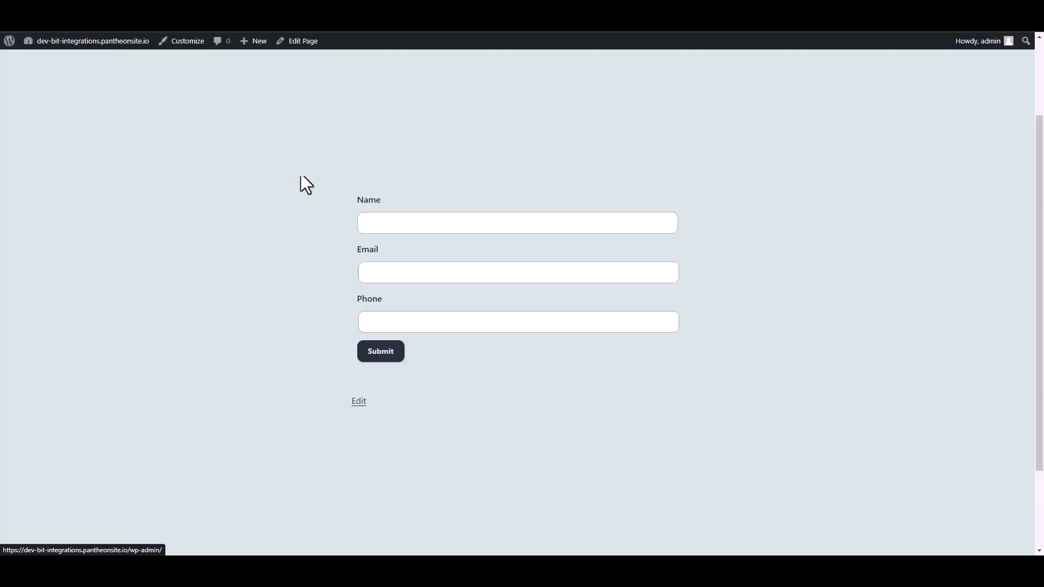
{"action": "left_click", "coordinate": [391, 223]}
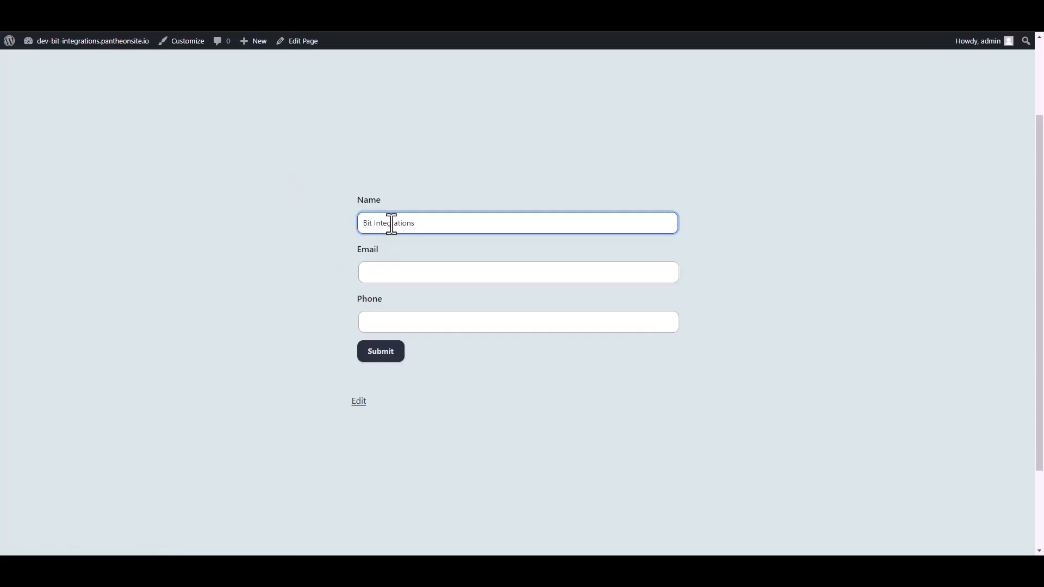
Enter a support e-mail address and a phone number, then submit the test entry.
{"action": "left_click", "coordinate": [380, 267]}
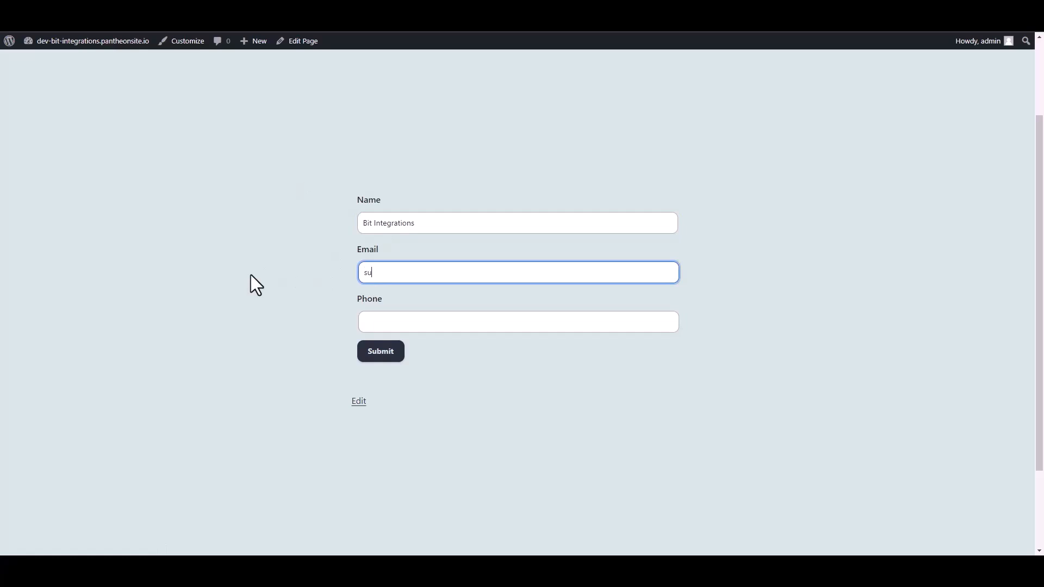
{"action": "key", "text": "Tab"}
{"action": "type", "text": "44"}
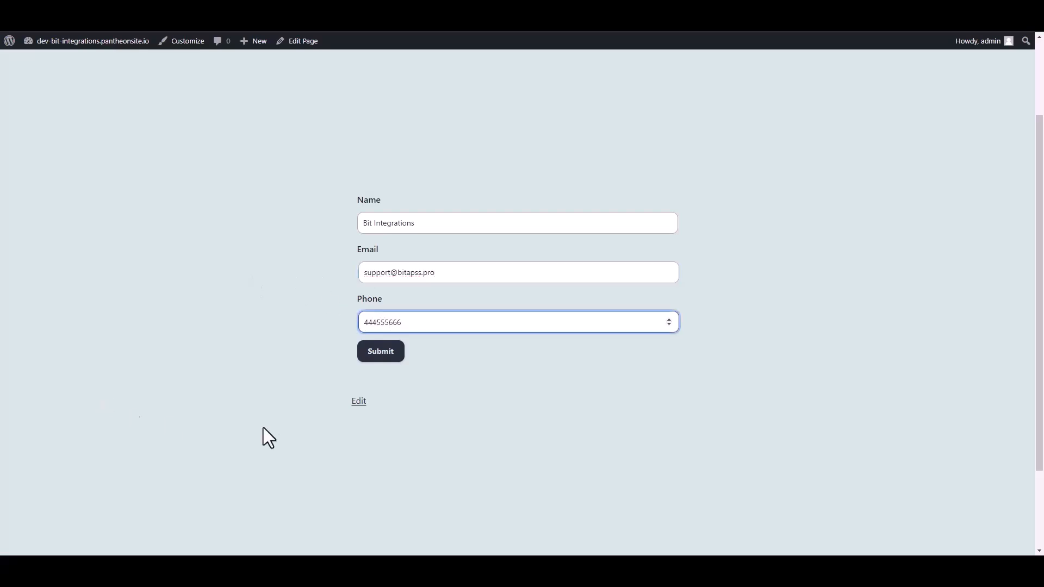
{"action": "left_click", "coordinate": [390, 354]}
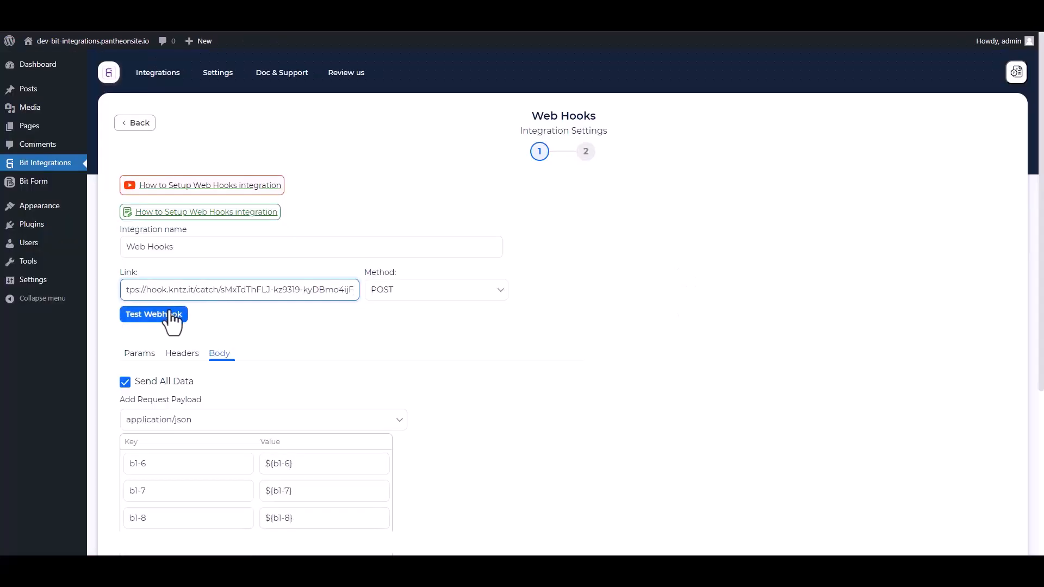
Test the KonnectzIT webhook, then finish and save the Web Hooks integration.
{"action": "left_click", "coordinate": [169, 314]}
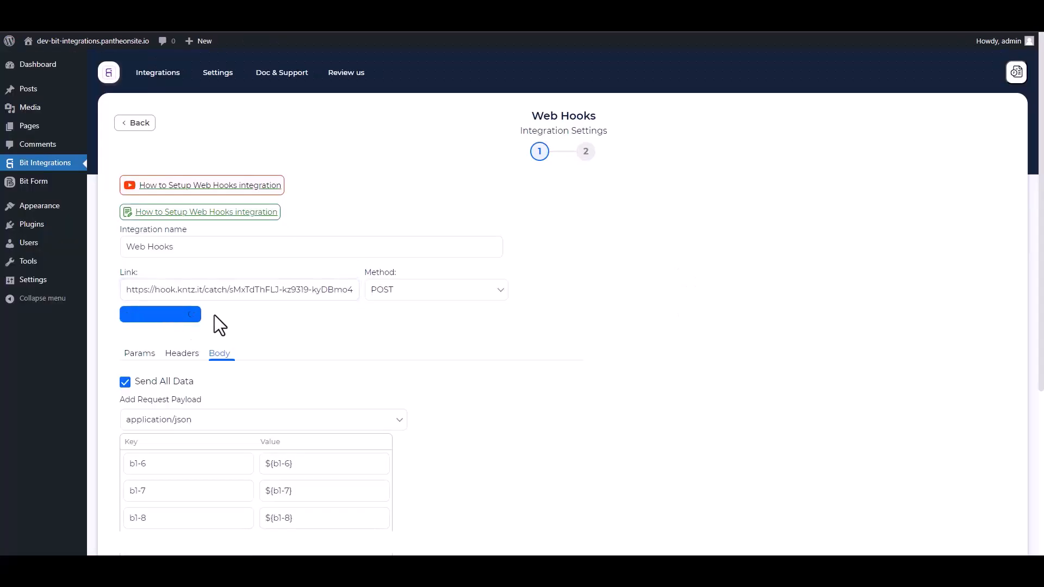
{"action": "scroll", "coordinate": [321, 310], "scroll_direction": "down", "scroll_amount": 4}
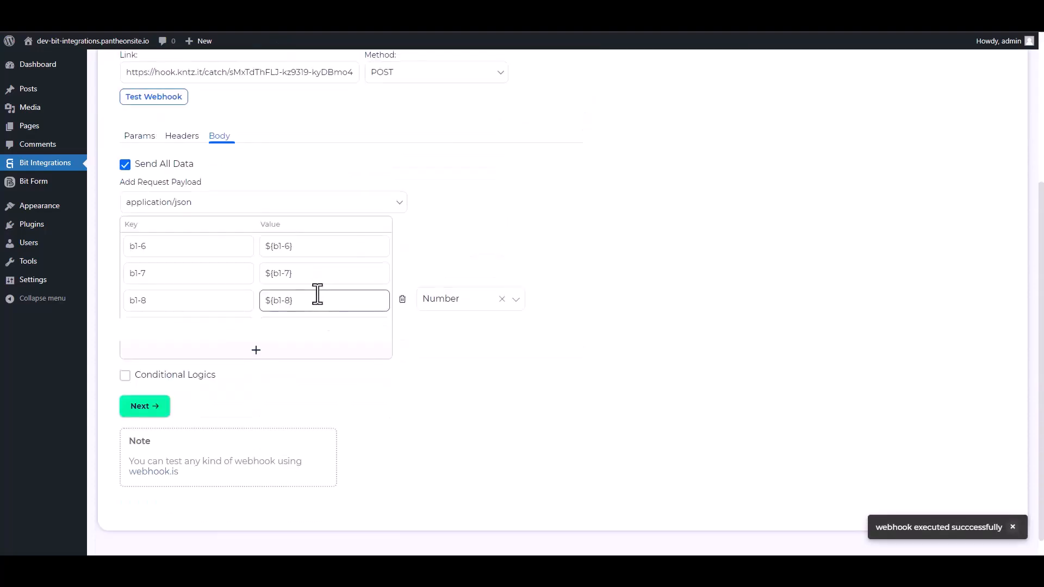
{"action": "left_click", "coordinate": [155, 390]}
{"action": "left_click", "coordinate": [563, 221]}
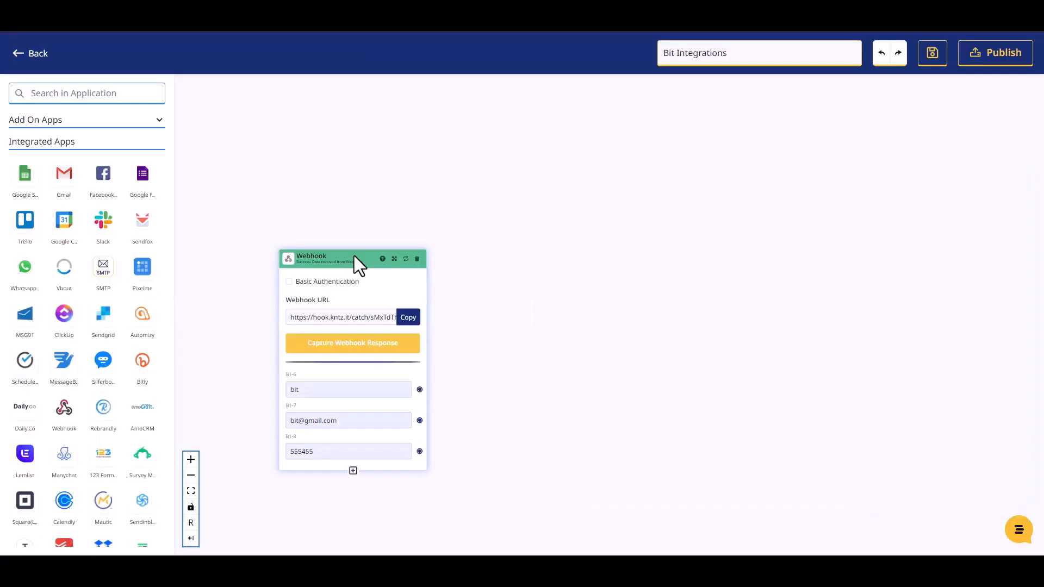
{"action": "left_click_drag", "start_coordinate": [354, 256], "coordinate": [346, 200]}
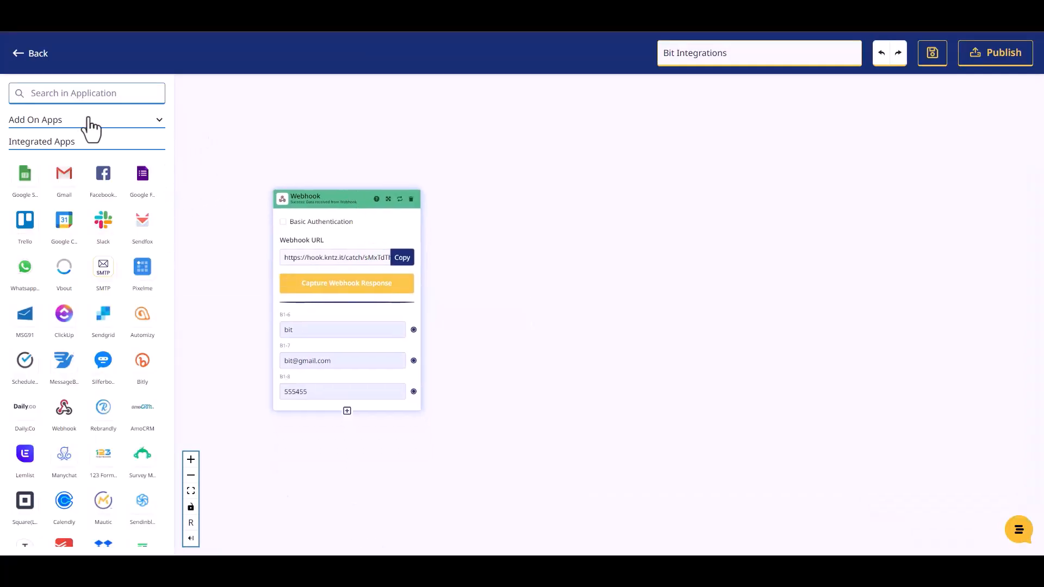
Add a Mailer Lite step with Create Or Update Subscriber on the first Mailer Lite account.
{"action": "left_click", "coordinate": [79, 91]}
{"action": "type", "text": "mailer"}
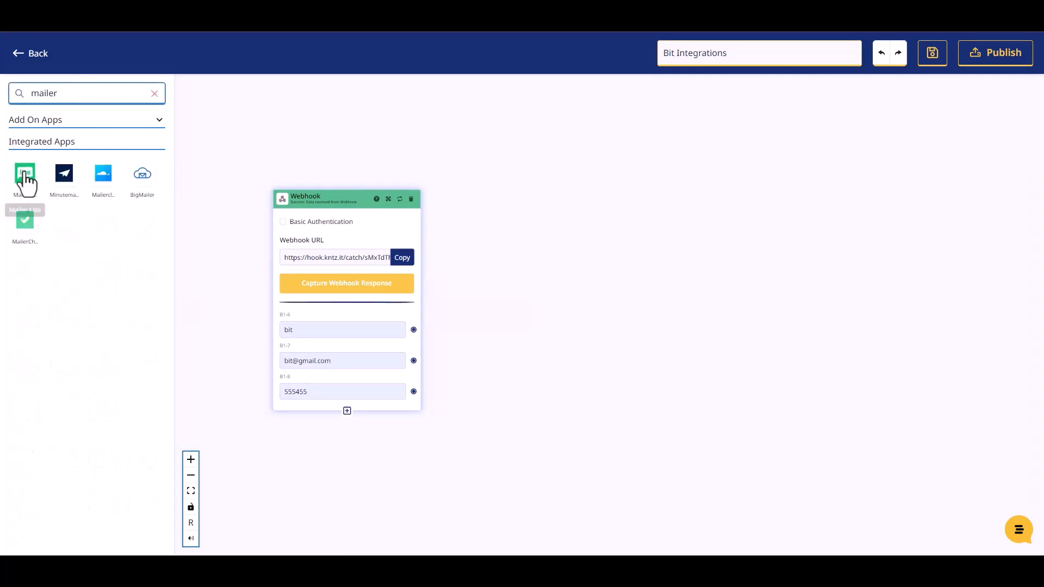
{"action": "left_click_drag", "start_coordinate": [25, 179], "coordinate": [556, 243]}
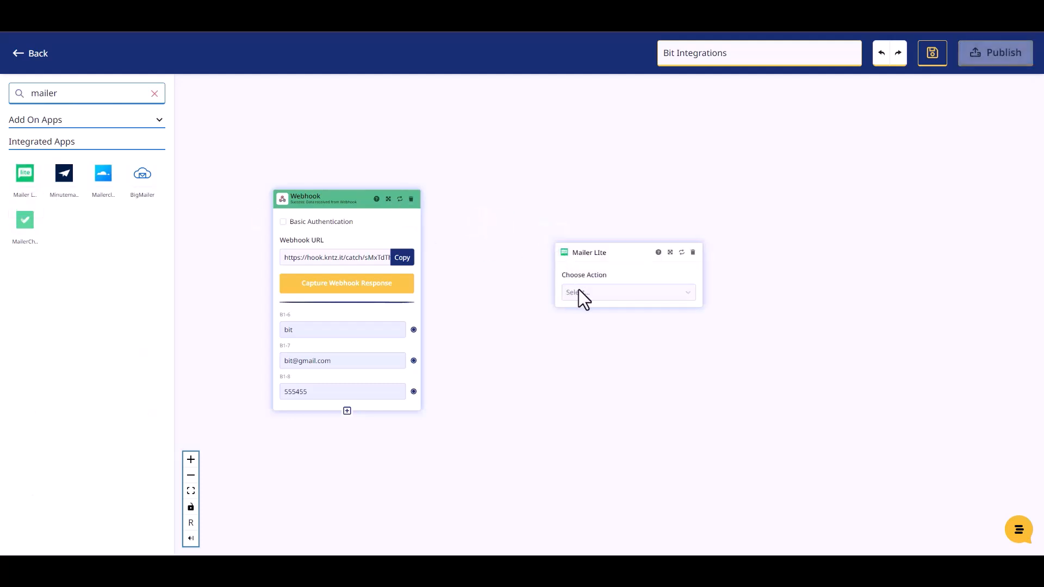
{"action": "left_click", "coordinate": [578, 291]}
{"action": "left_click", "coordinate": [595, 320]}
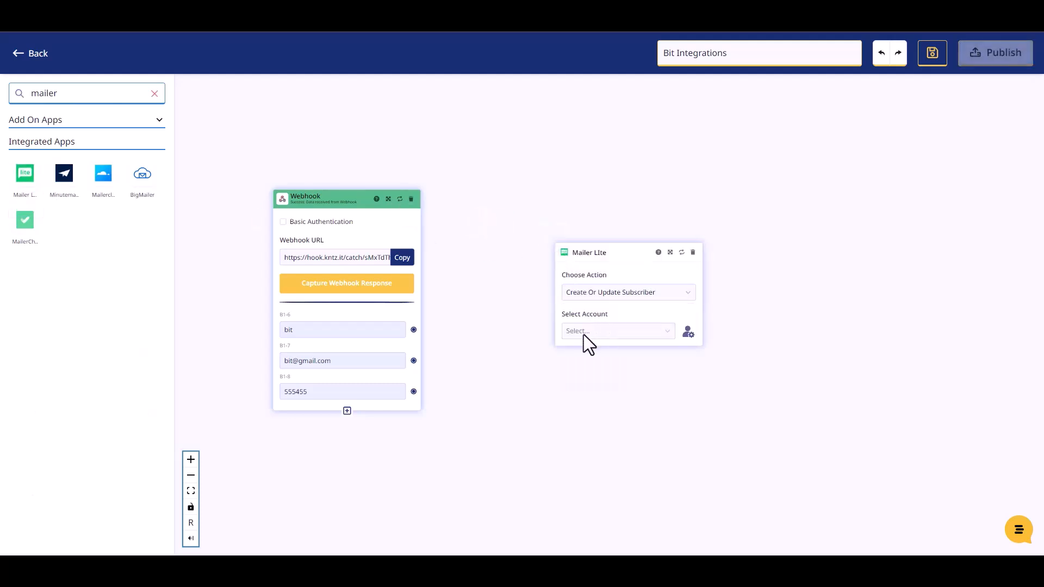
{"action": "left_click", "coordinate": [583, 332]}
{"action": "left_click", "coordinate": [585, 354]}
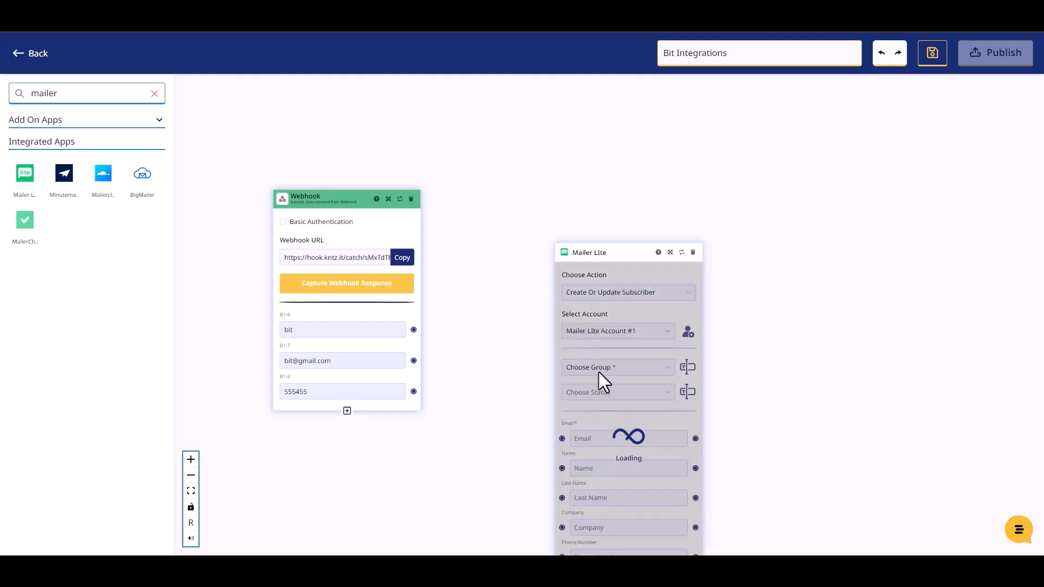
Put new subscribers in the existing group with status Active.
{"action": "left_click_drag", "start_coordinate": [595, 255], "coordinate": [534, 151]}
{"action": "left_click", "coordinate": [550, 275]}
{"action": "left_click", "coordinate": [543, 292]}
{"action": "left_click", "coordinate": [549, 296]}
{"action": "left_click", "coordinate": [524, 320]}
Map the webhook's name, email and phone values to the Mailer Lite Name, Email and Phone Number fields.
{"action": "left_click_drag", "start_coordinate": [532, 159], "coordinate": [528, 142]}
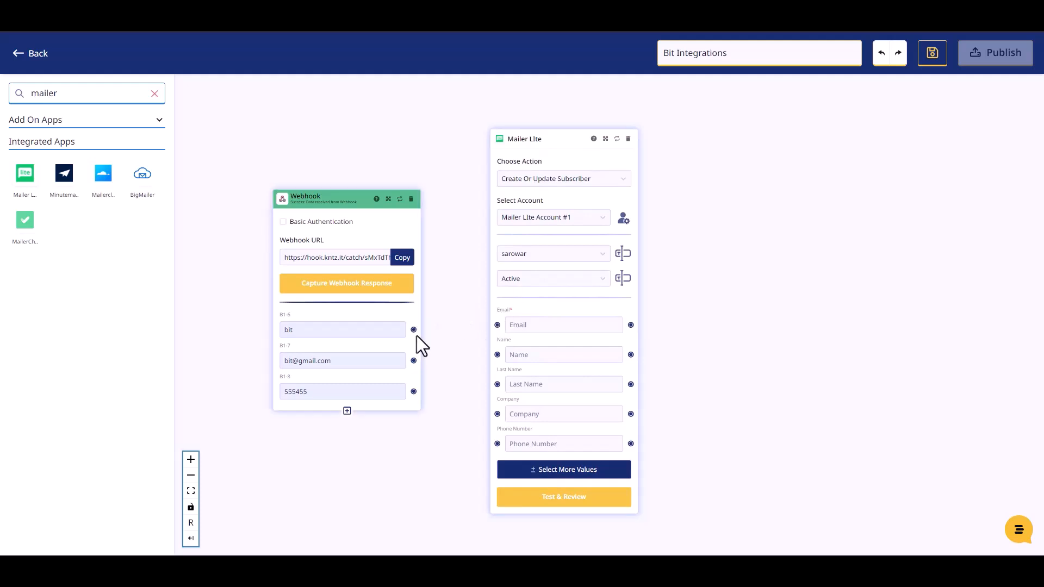
{"action": "left_click_drag", "start_coordinate": [414, 331], "coordinate": [494, 353]}
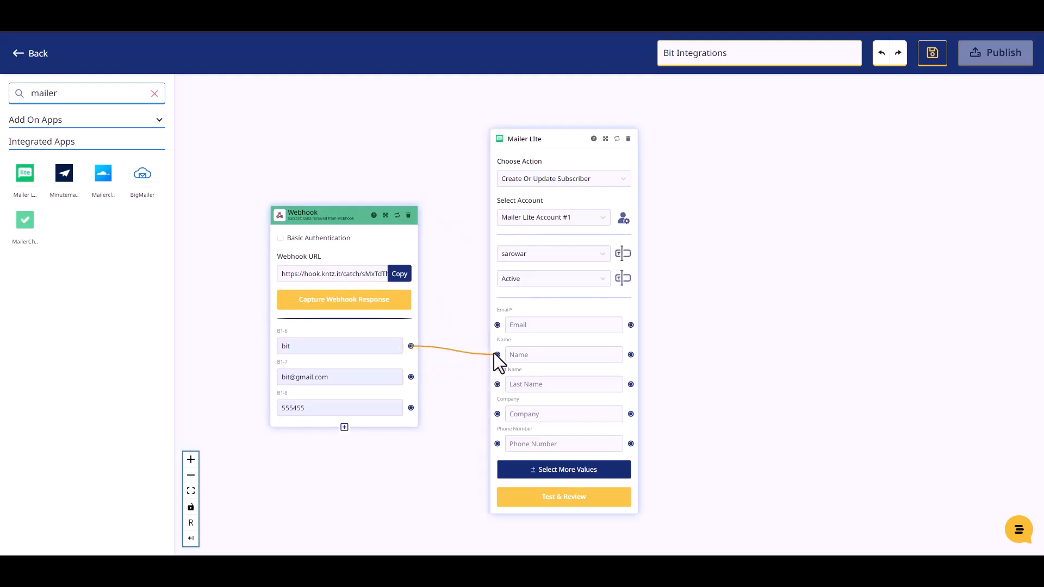
{"action": "left_click_drag", "start_coordinate": [496, 354], "coordinate": [497, 355]}
{"action": "left_click_drag", "start_coordinate": [411, 377], "coordinate": [494, 325]}
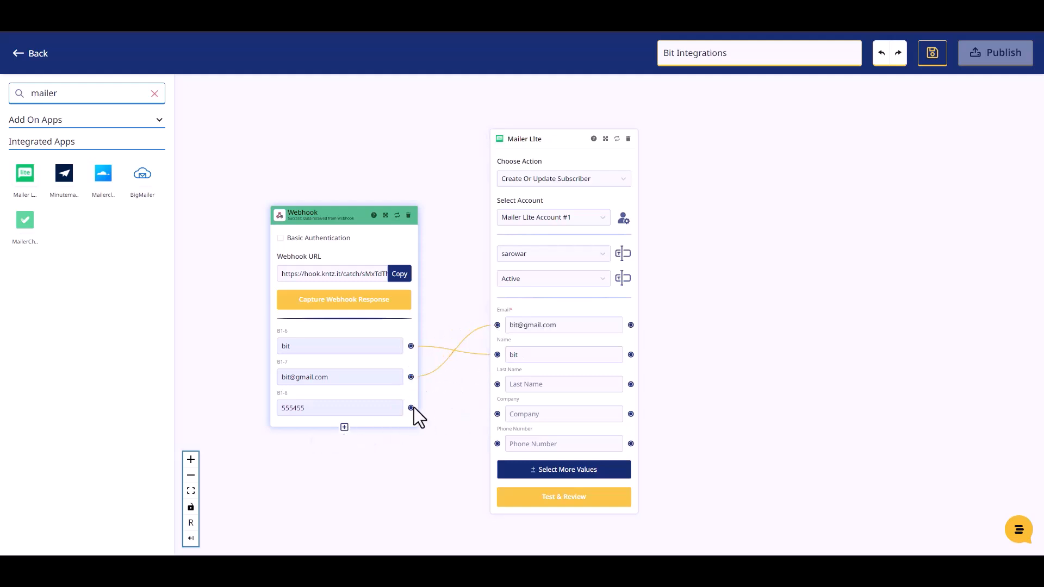
{"action": "left_click_drag", "start_coordinate": [410, 408], "coordinate": [495, 442]}
Test the Mailer Lite step with the sample webhook data.
{"action": "left_click", "coordinate": [565, 497]}
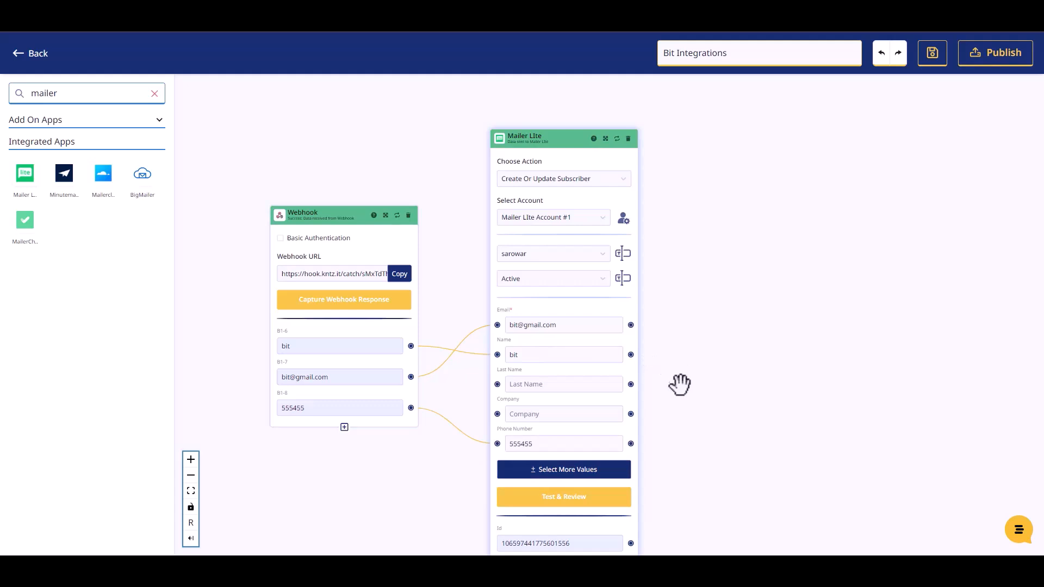
{"action": "scroll", "coordinate": [680, 381], "scroll_direction": "down", "scroll_amount": 2}
{"action": "scroll", "coordinate": [699, 475], "scroll_direction": "up", "scroll_amount": 2}
Publish the workflow, then submit the contact form with name 'Bit Integration', a support e-mail and a phone number.
{"action": "left_click", "coordinate": [981, 55]}
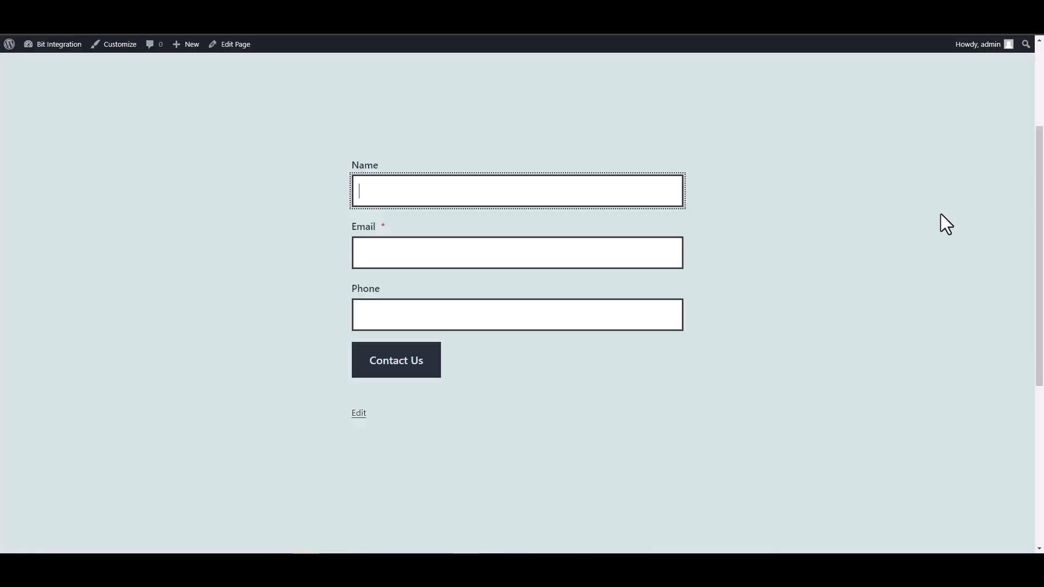
{"action": "type", "text": "Bit Integrations"}
{"action": "key", "text": "Tab"}
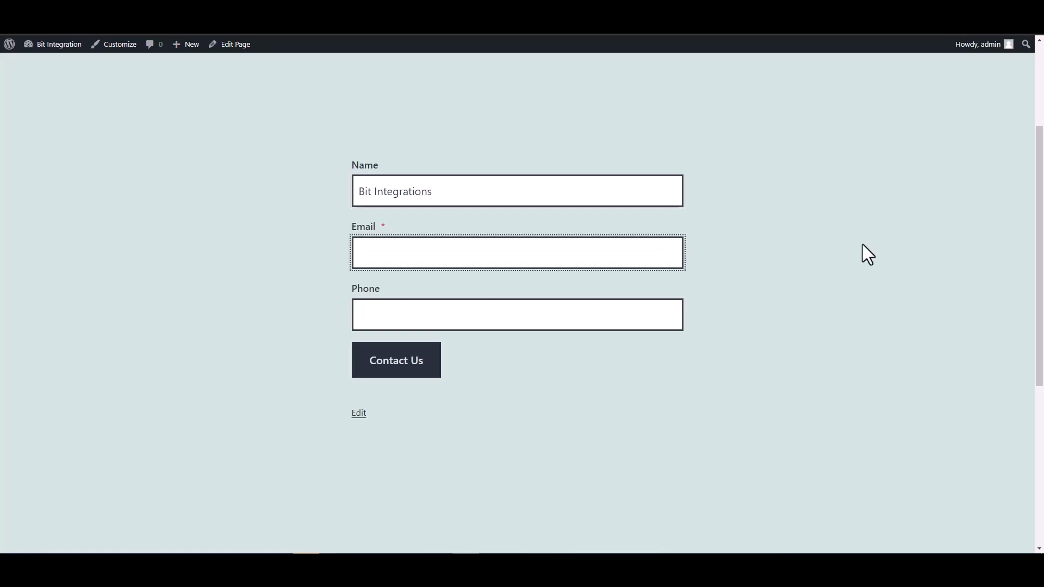
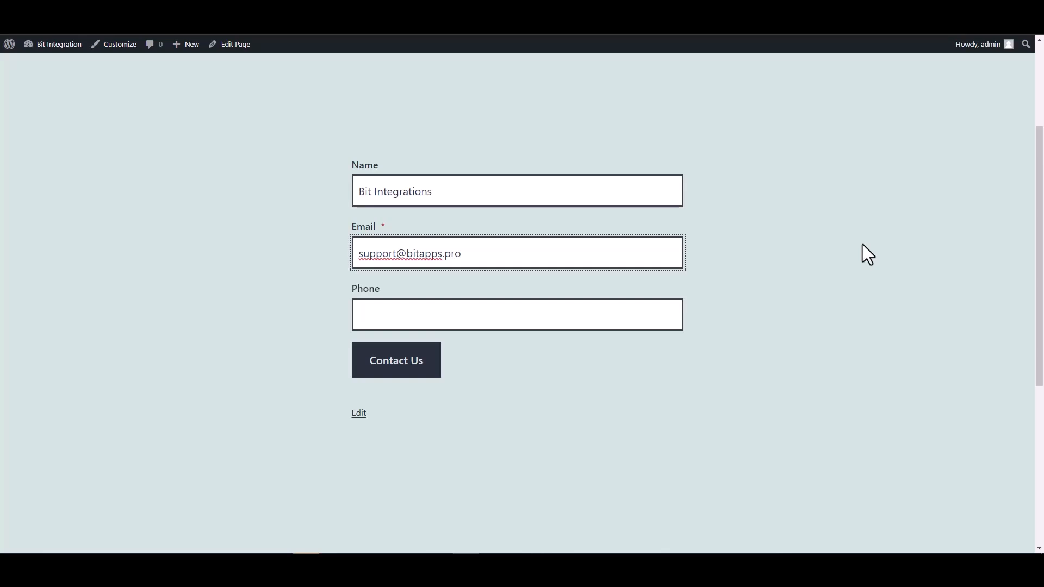
{"action": "left_click", "coordinate": [622, 323]}
{"action": "type", "text": "444555666"}
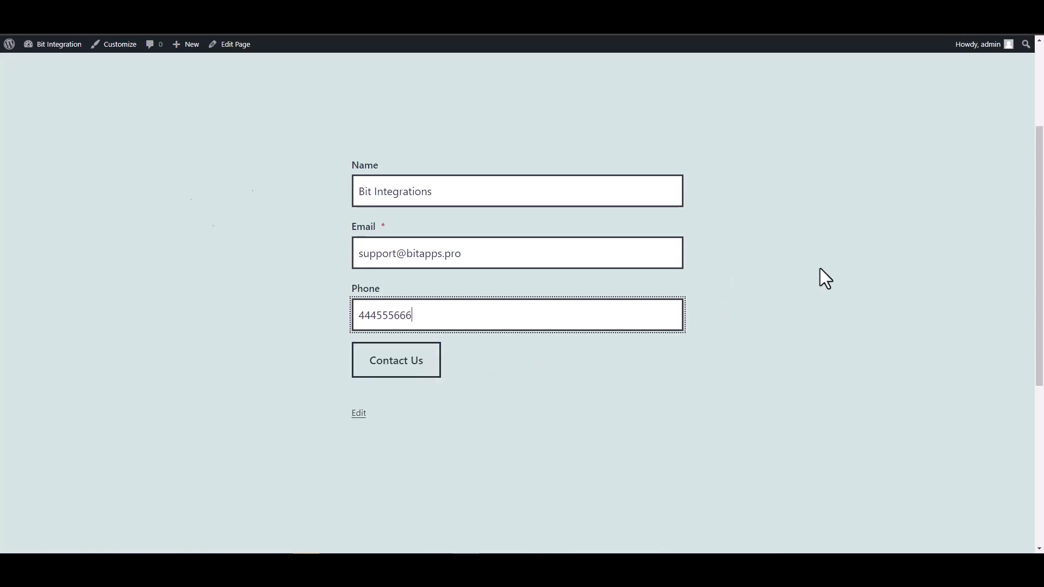
{"action": "key", "text": "Return"}
{"action": "scroll", "coordinate": [660, 327], "scroll_direction": "down", "scroll_amount": 2}
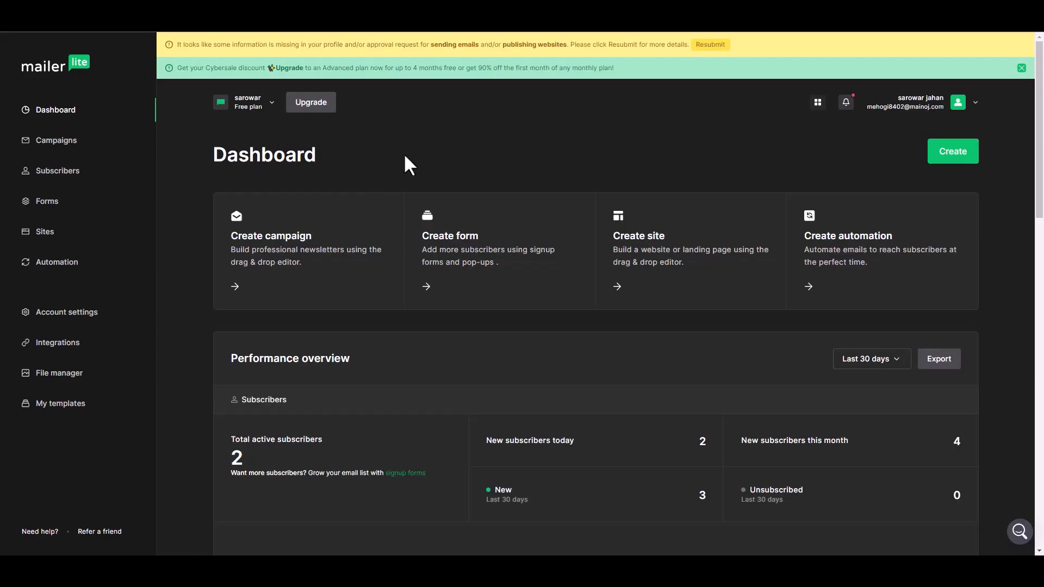
Open the new subscriber from the MailerLite Subscribers list and check its name, phone and group.
{"action": "left_click", "coordinate": [76, 172]}
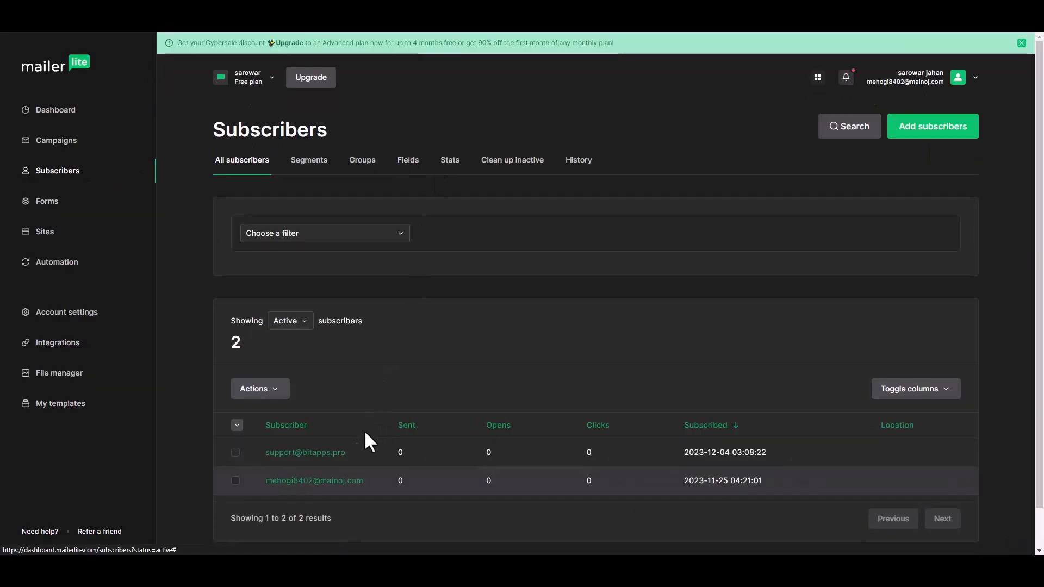
{"action": "scroll", "coordinate": [354, 435], "scroll_direction": "down", "scroll_amount": 1}
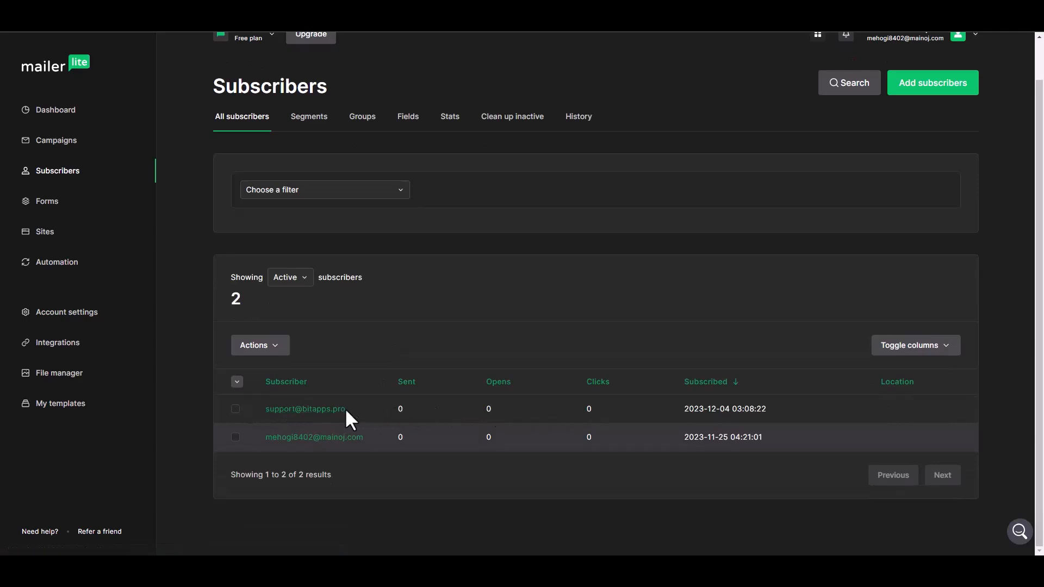
{"action": "left_click", "coordinate": [325, 411]}
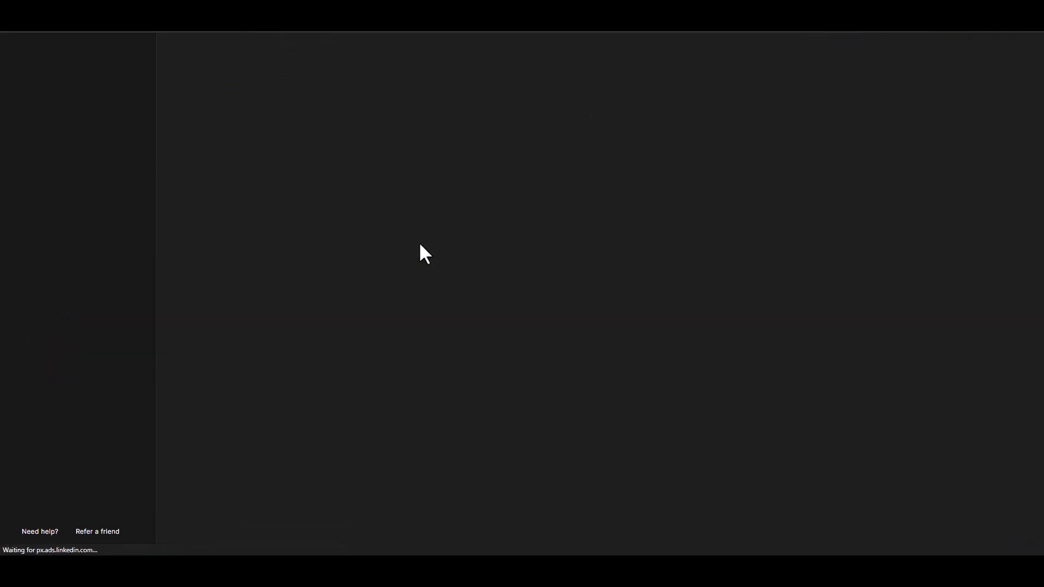
{"action": "scroll", "coordinate": [482, 293], "scroll_direction": "down", "scroll_amount": 3}
{"action": "scroll", "coordinate": [480, 298], "scroll_direction": "down", "scroll_amount": 1}
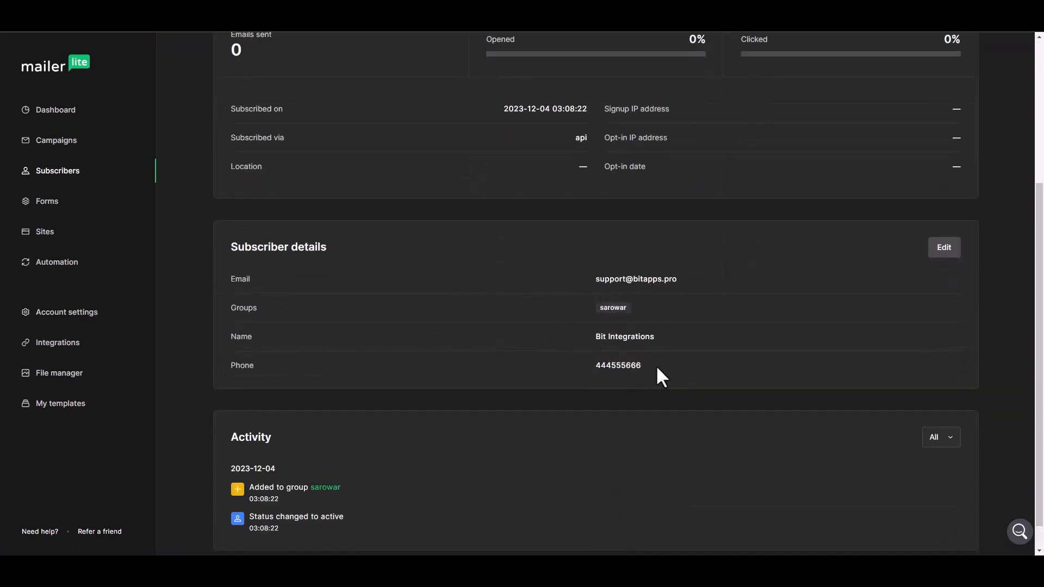
{"action": "scroll", "coordinate": [495, 364], "scroll_direction": "up", "scroll_amount": 4}
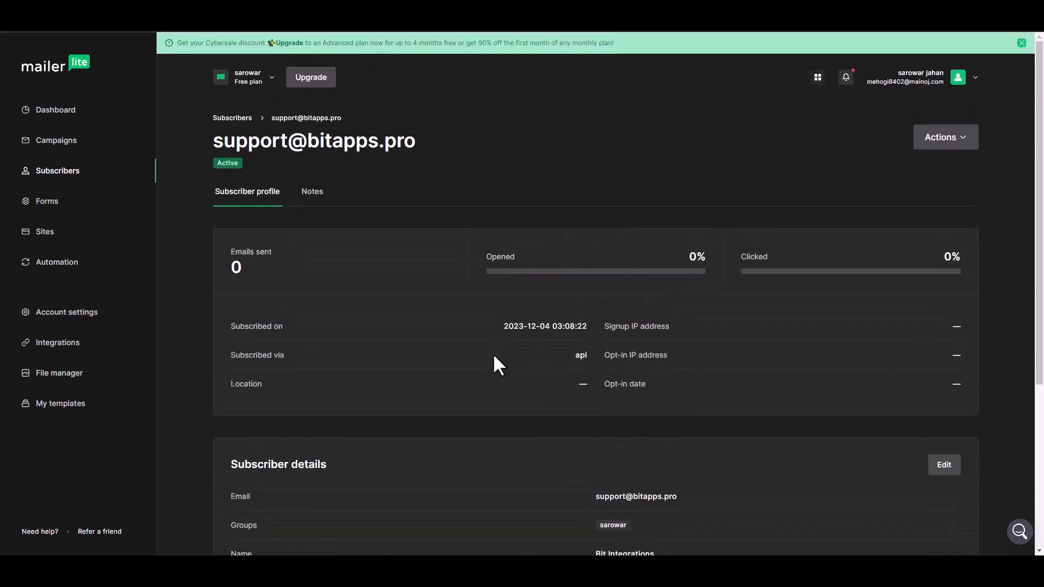